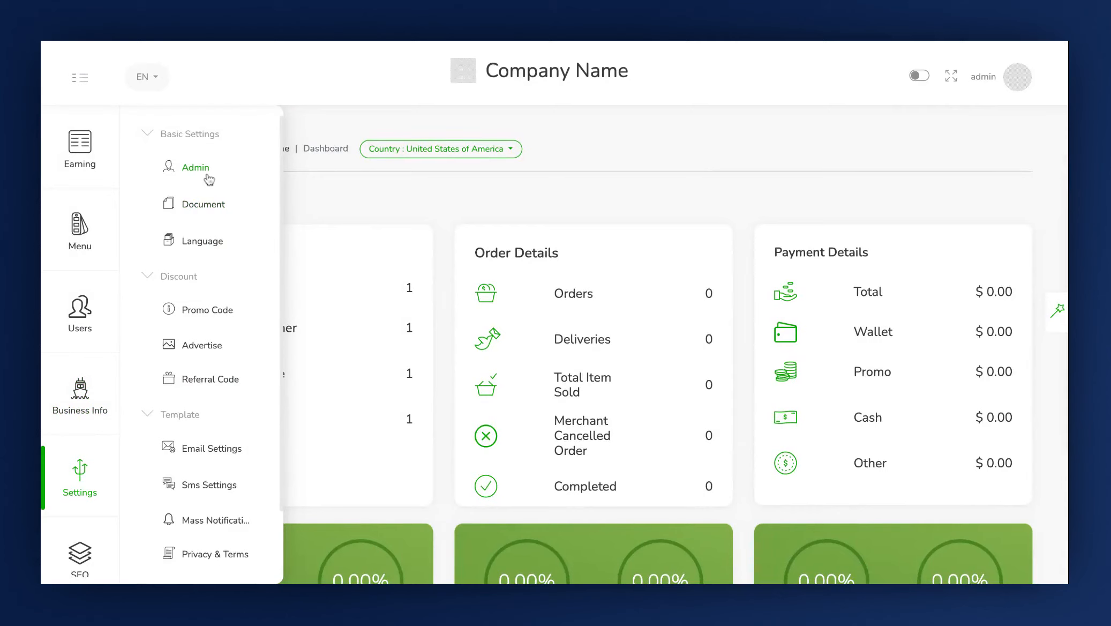
# Open the Admin page under Basic Settings and start editing the Admin Settings section
pyautogui.click(207, 175)
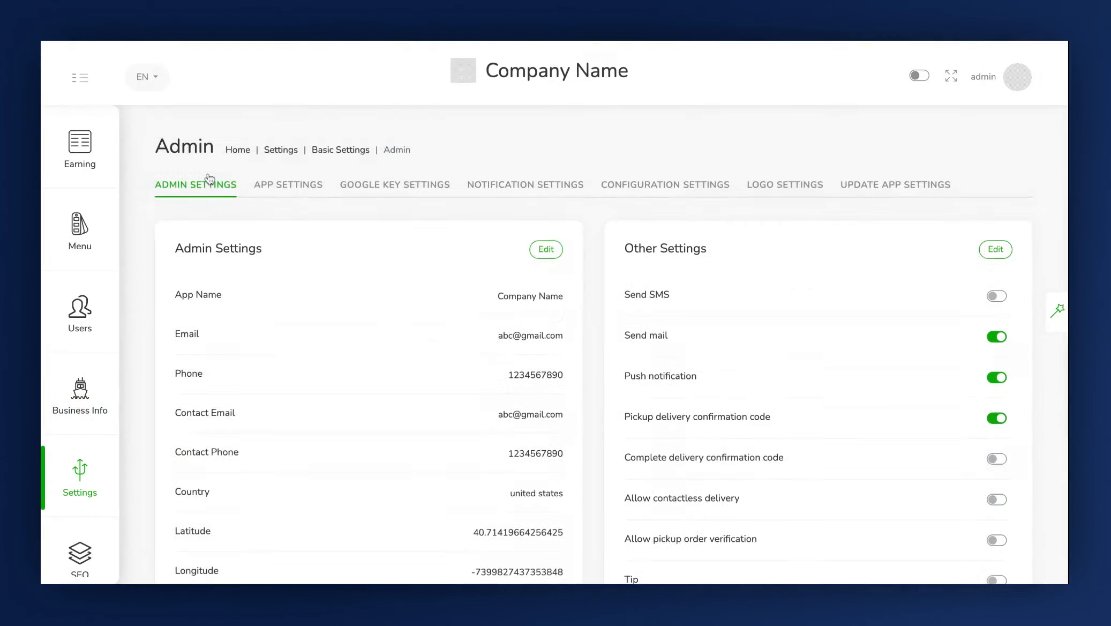
pyautogui.scroll(-2, 611, 321)
pyautogui.scroll(-1, 610, 322)
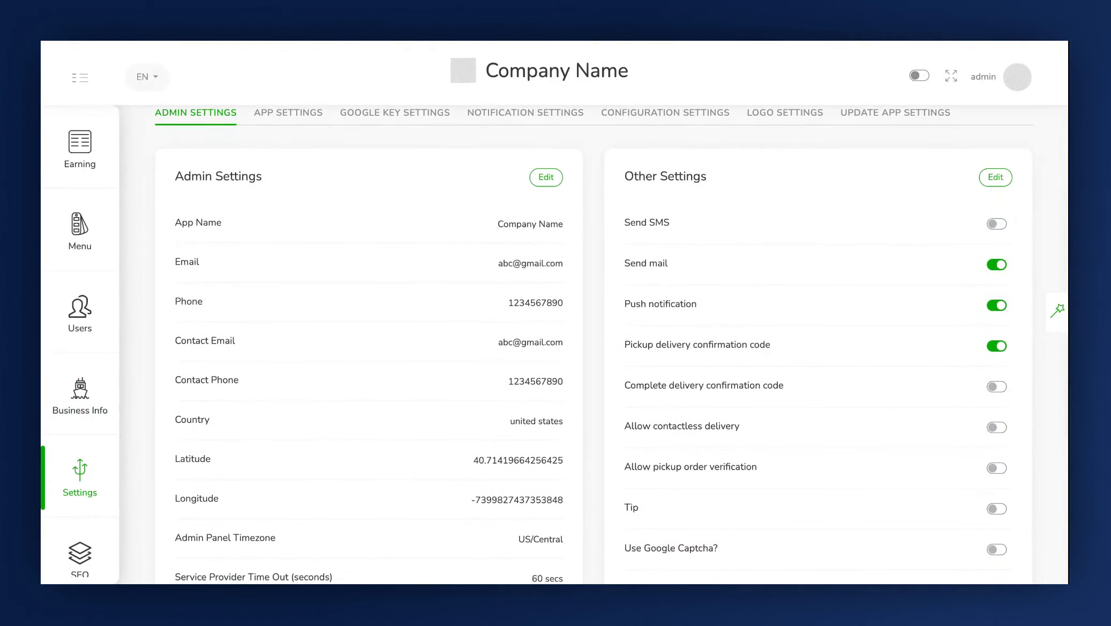
pyautogui.scroll(-1, 611, 321)
pyautogui.scroll(-2, 183, 212)
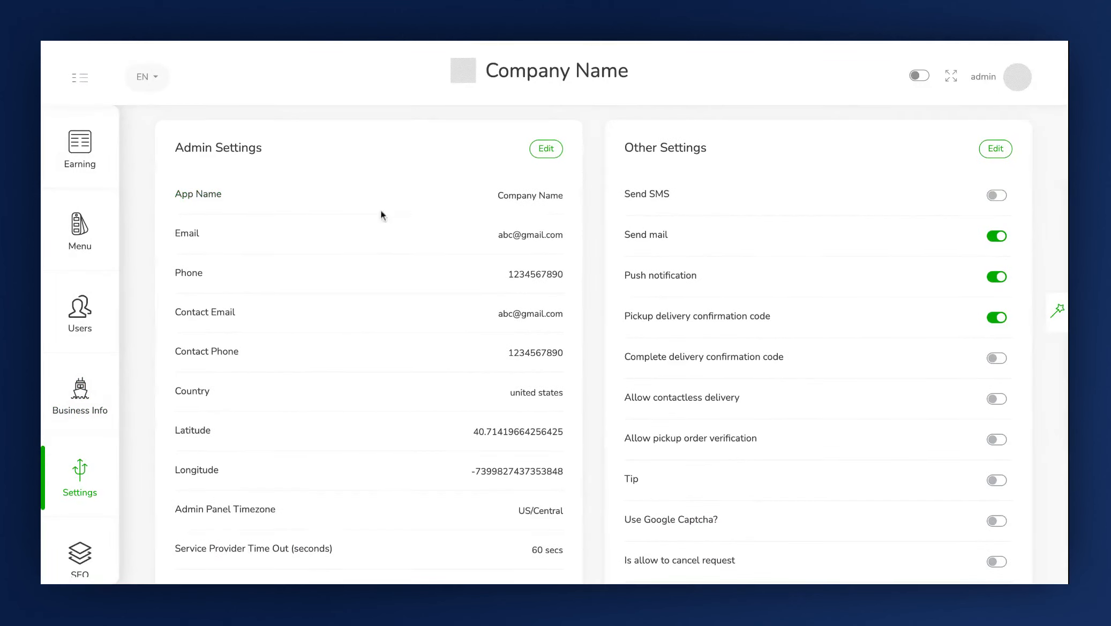
pyautogui.click(553, 154)
# Review the Admin Settings form fields, including the Admin Panel Timezone options
pyautogui.click(766, 157)
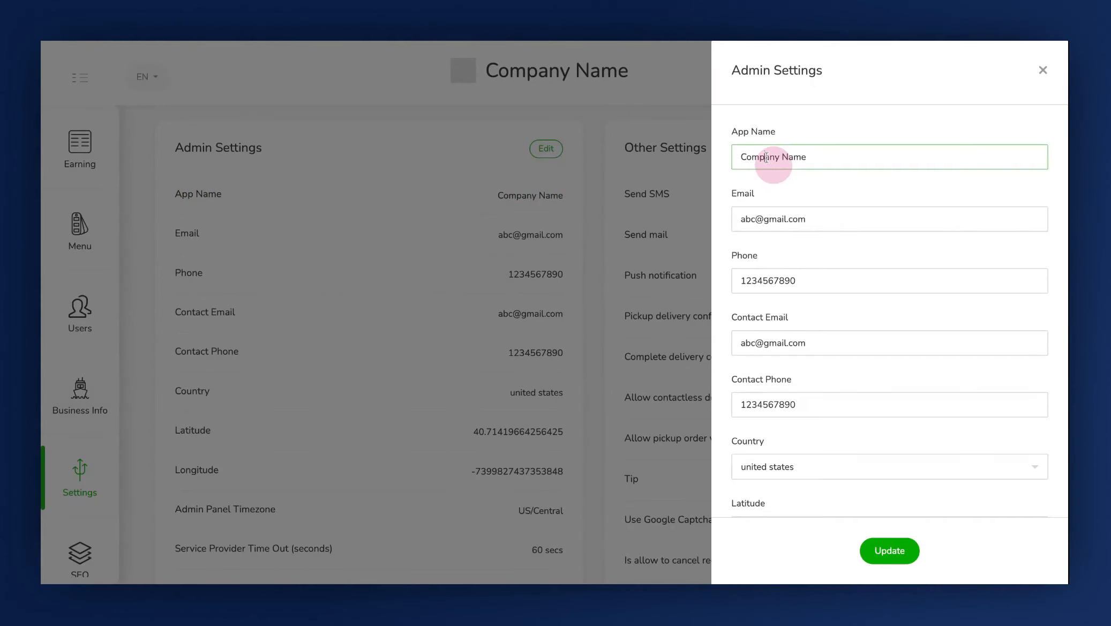
pyautogui.click(747, 219)
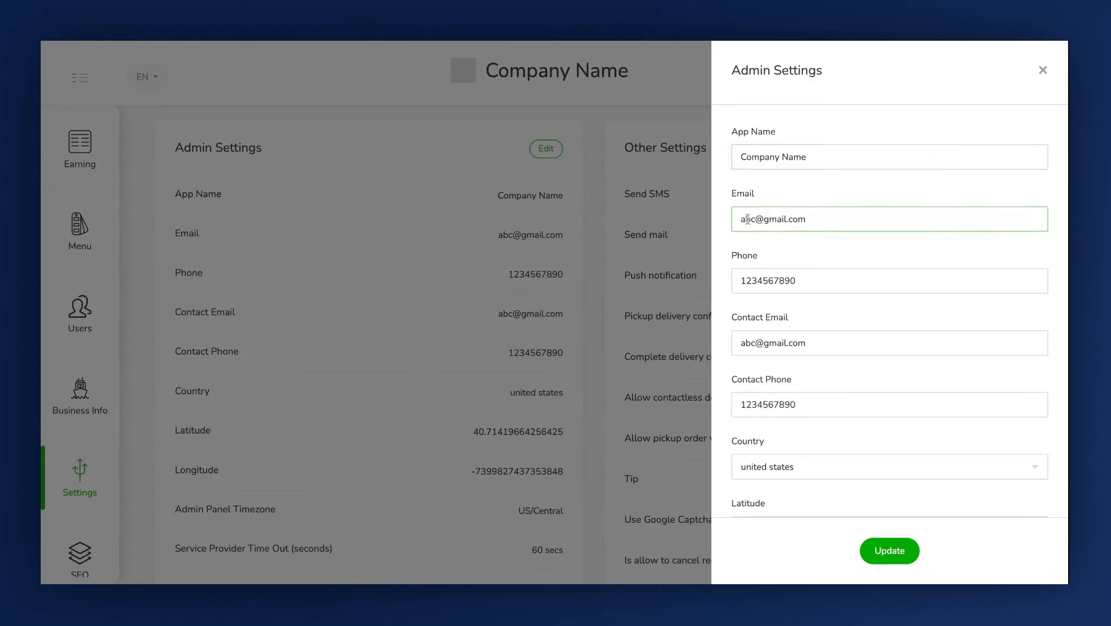
pyautogui.scroll(-1, 747, 219)
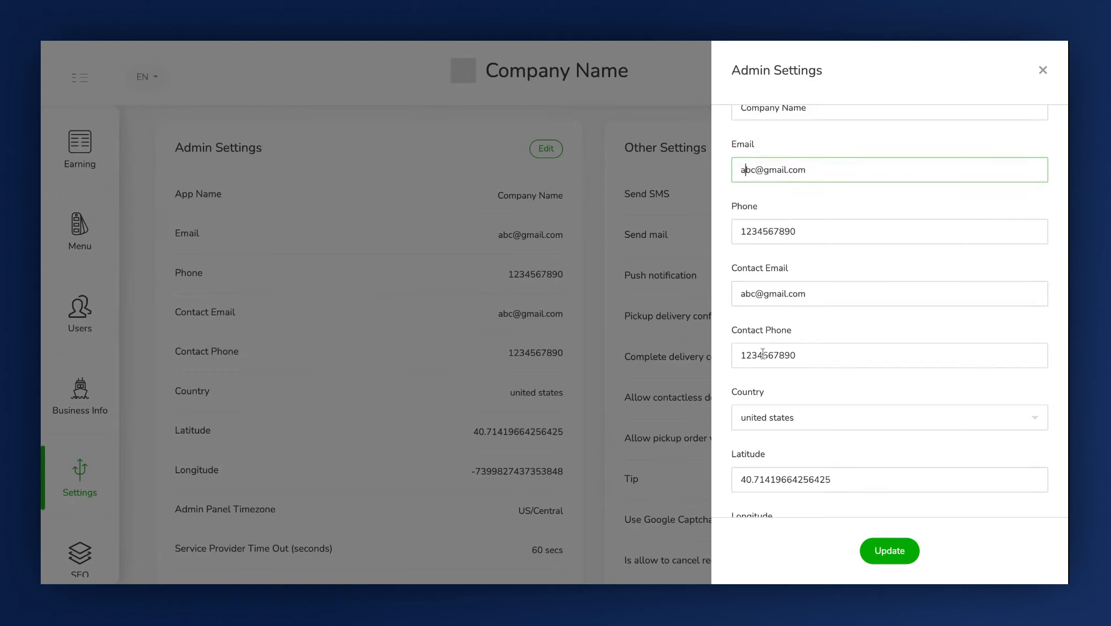
pyautogui.scroll(-1, 762, 354)
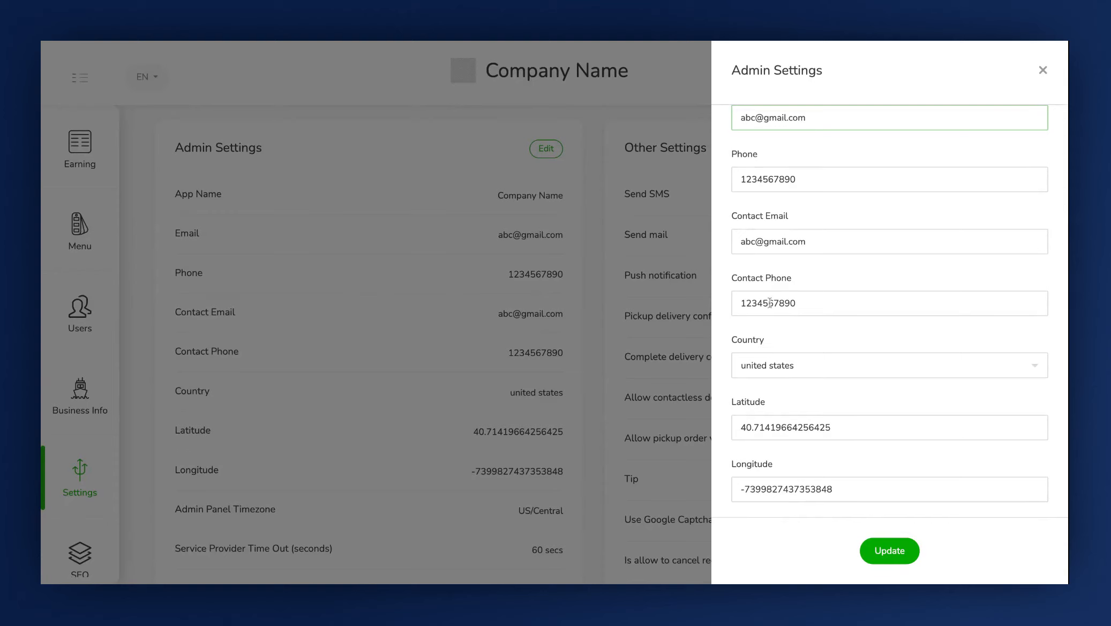
pyautogui.scroll(-2, 889, 308)
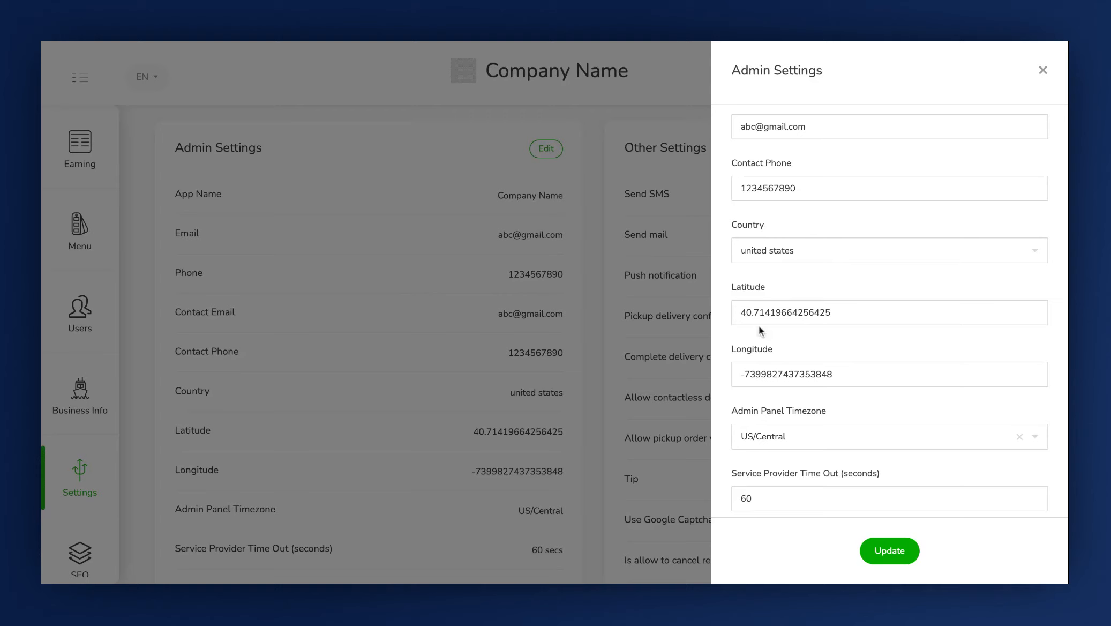
pyautogui.scroll(-2, 758, 326)
pyautogui.click(757, 309)
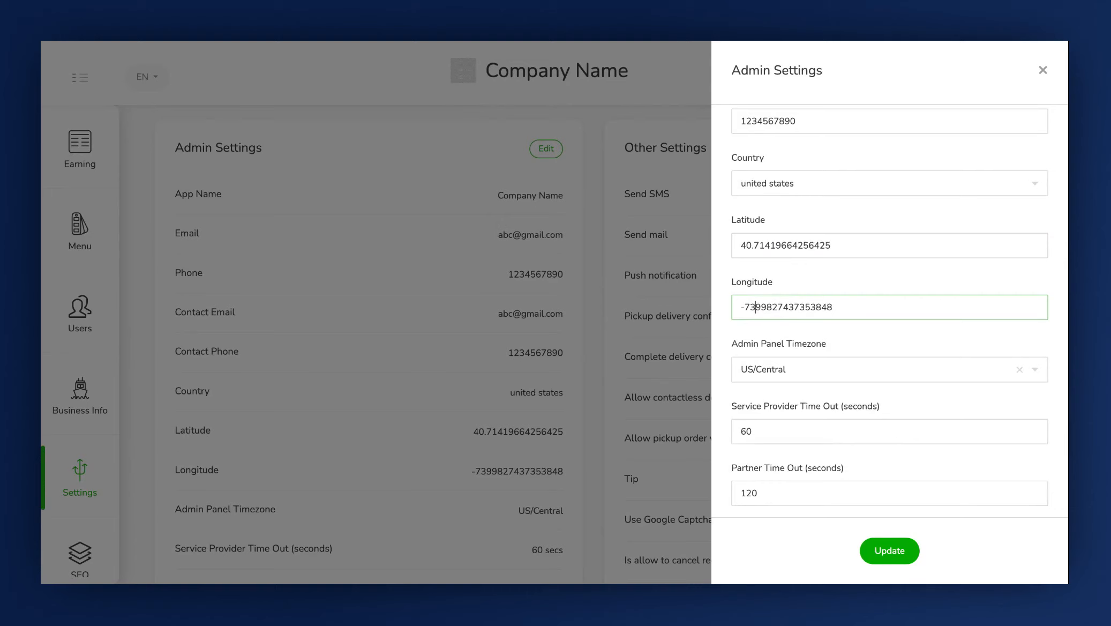
pyautogui.click(756, 368)
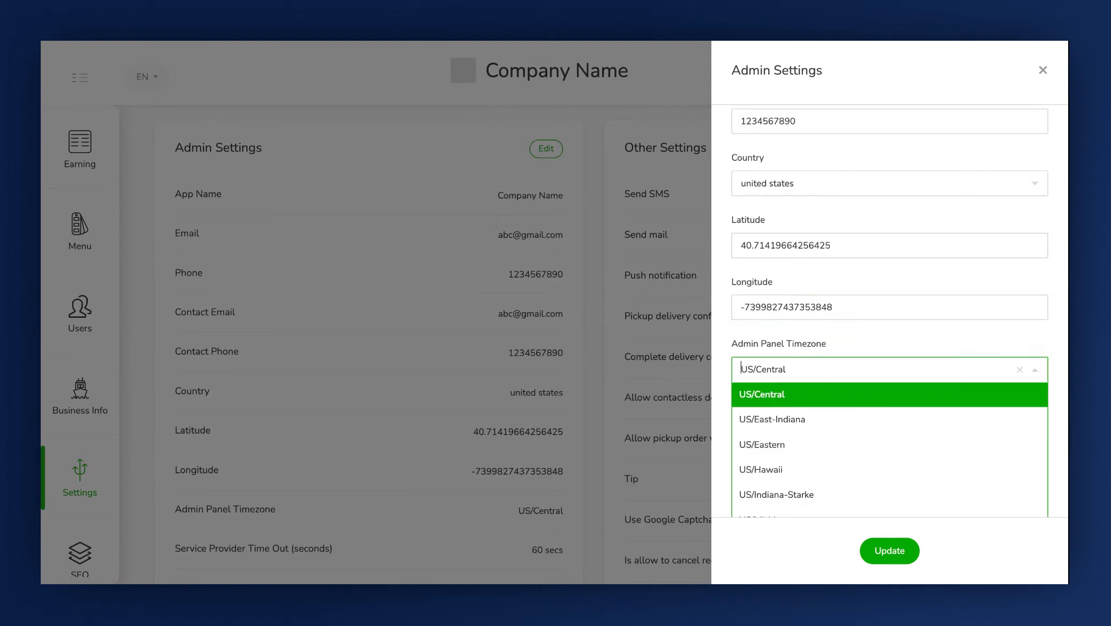
pyautogui.scroll(-1, 771, 438)
pyautogui.scroll(1, 770, 423)
pyautogui.click(772, 408)
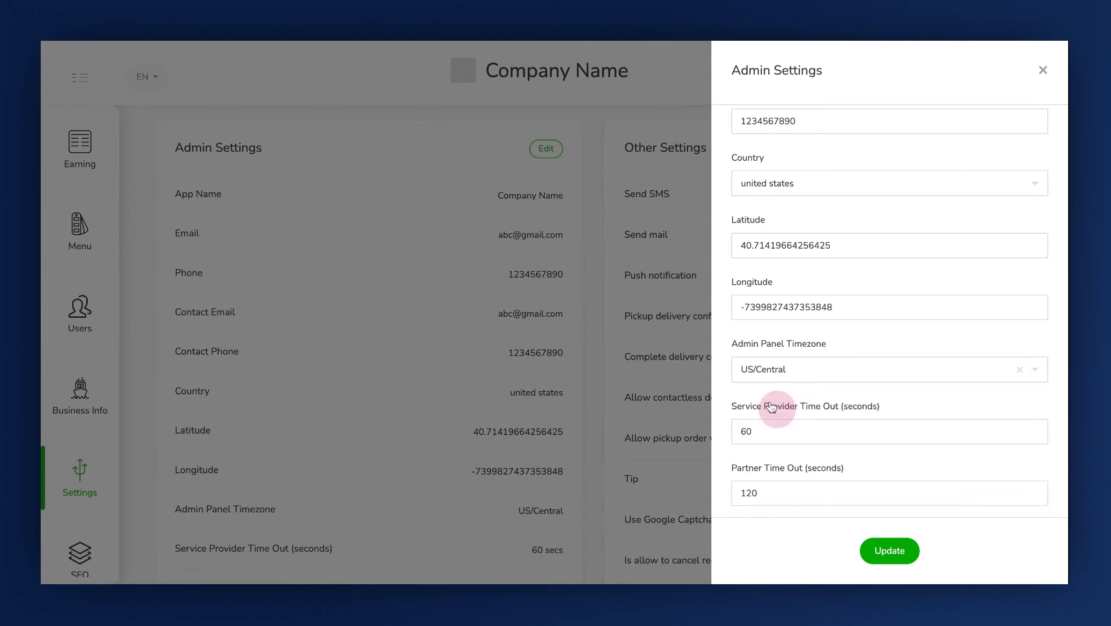
pyautogui.scroll(-3, 772, 407)
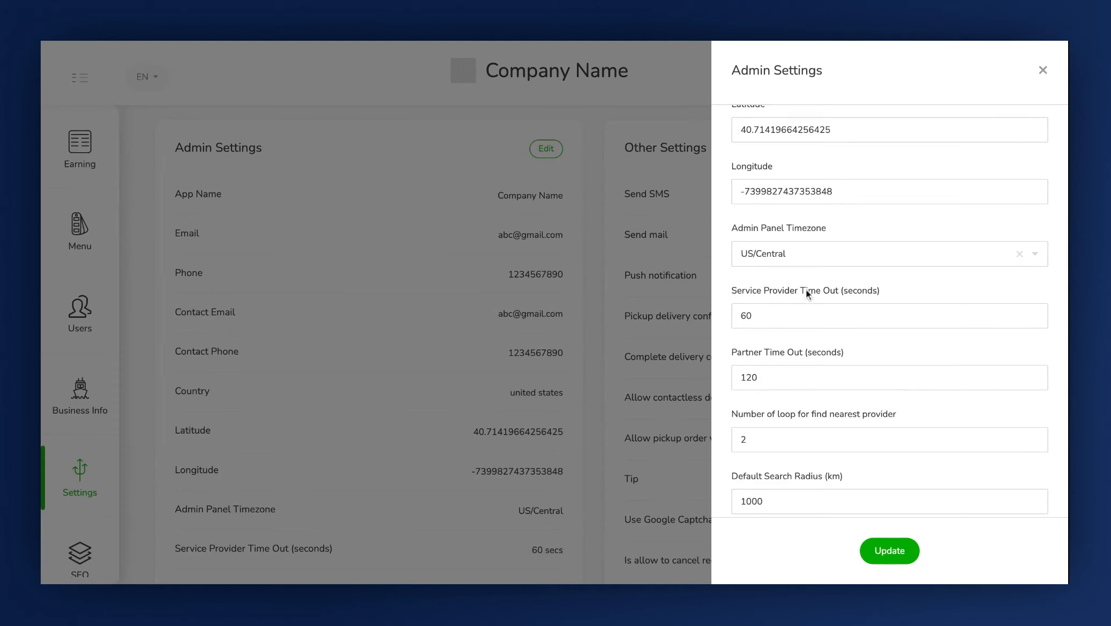
# Try setting Service Provider Time Out to 100 seconds
pyautogui.click(830, 321)
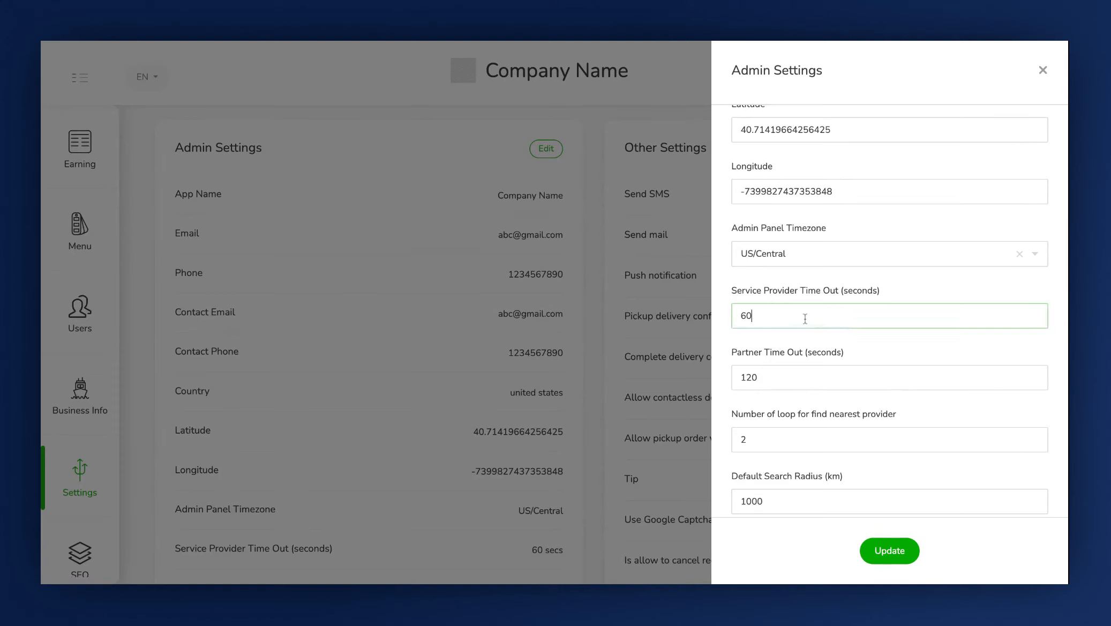
pyautogui.press('BackSpace')
pyautogui.press('BackSpace')
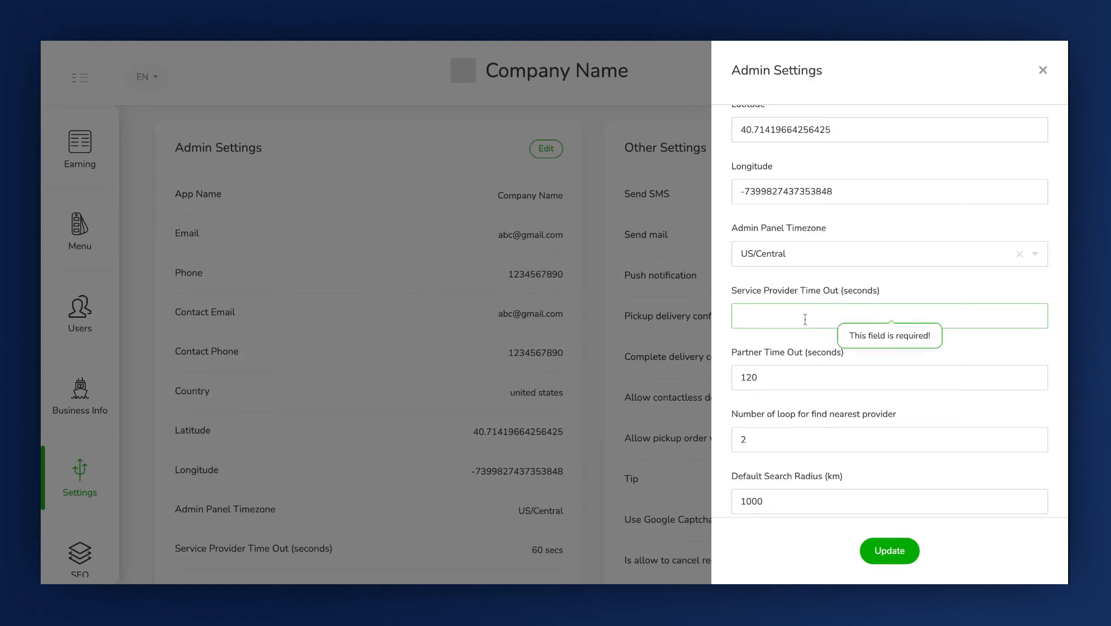
pyautogui.write('60')
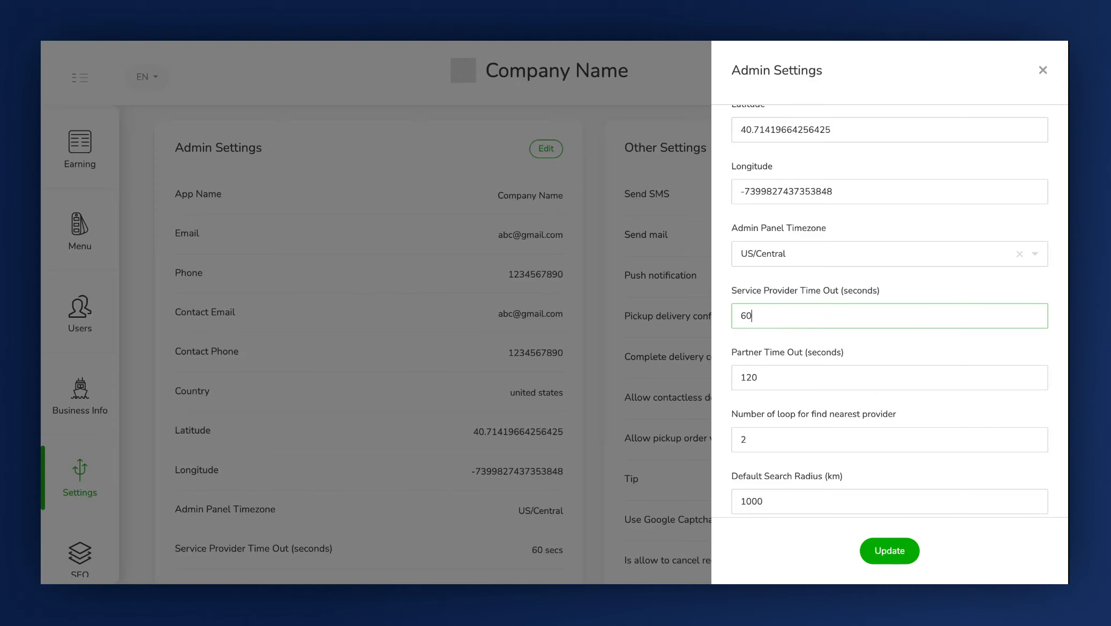
pyautogui.press('BackSpace')
pyautogui.write('100')
pyautogui.scroll(-2, 889, 315)
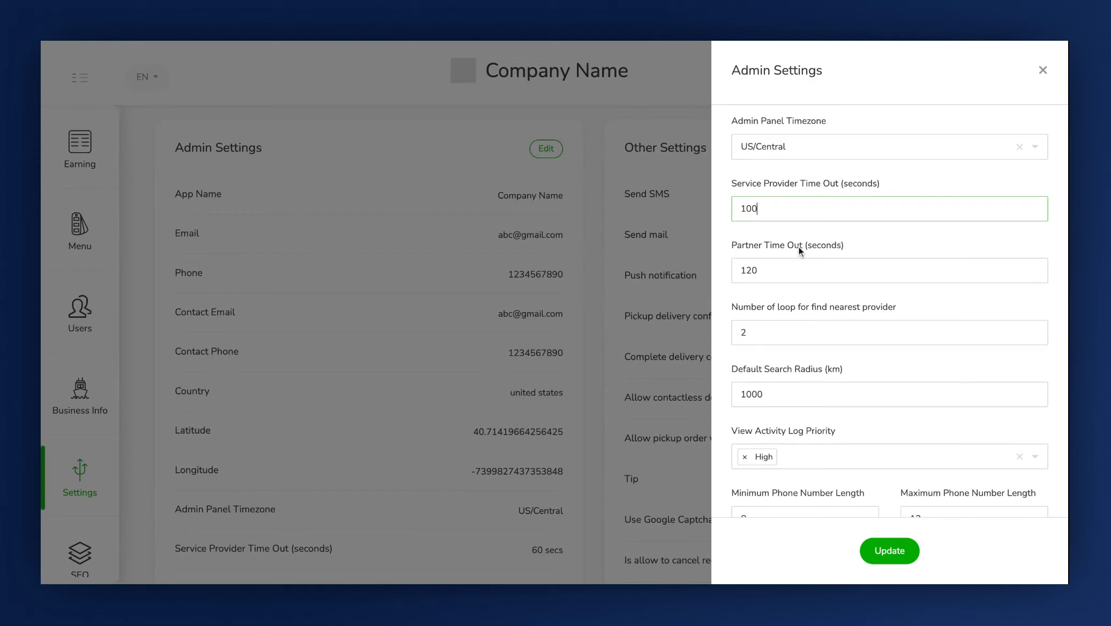
# Try setting the number of loops for finding the nearest provider to 4
pyautogui.click(777, 272)
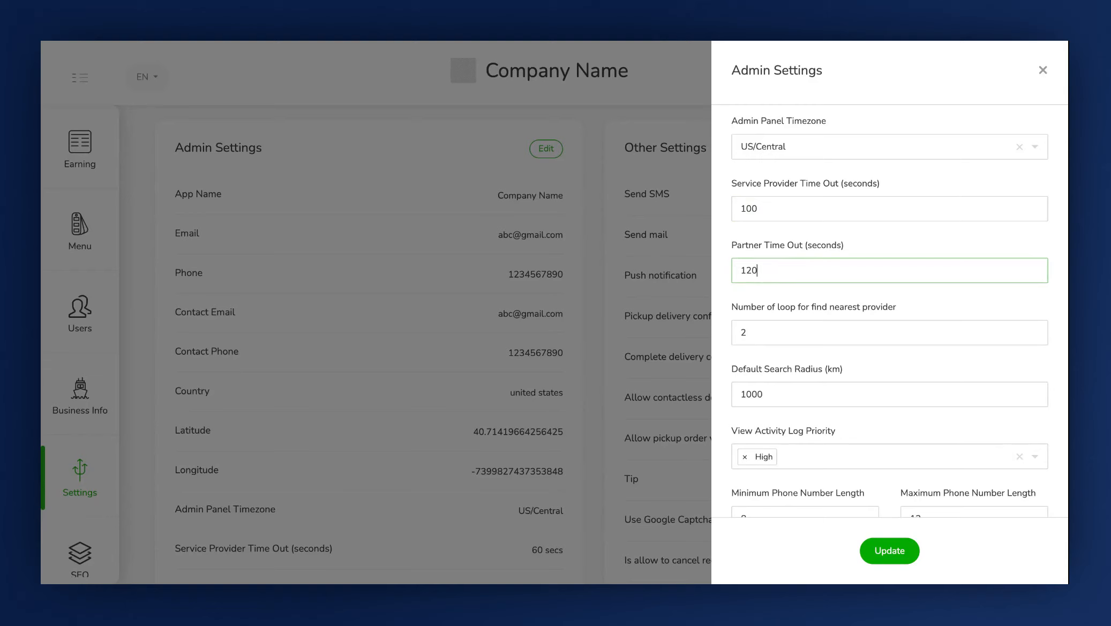
pyautogui.scroll(-1, 748, 265)
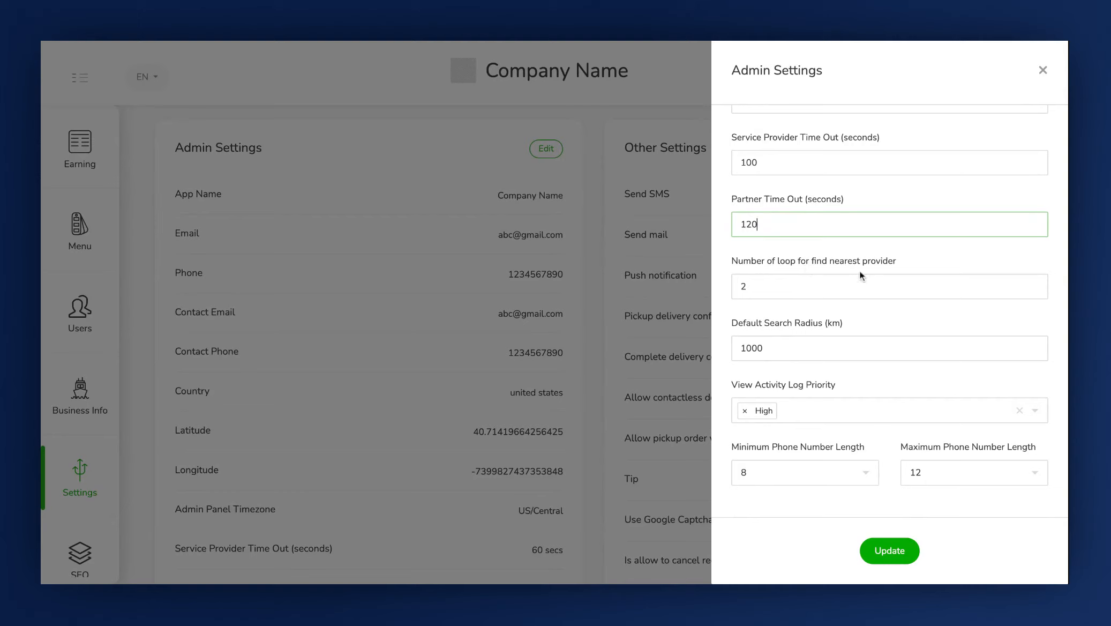
pyautogui.click(846, 288)
pyautogui.press('BackSpace')
pyautogui.write('3')
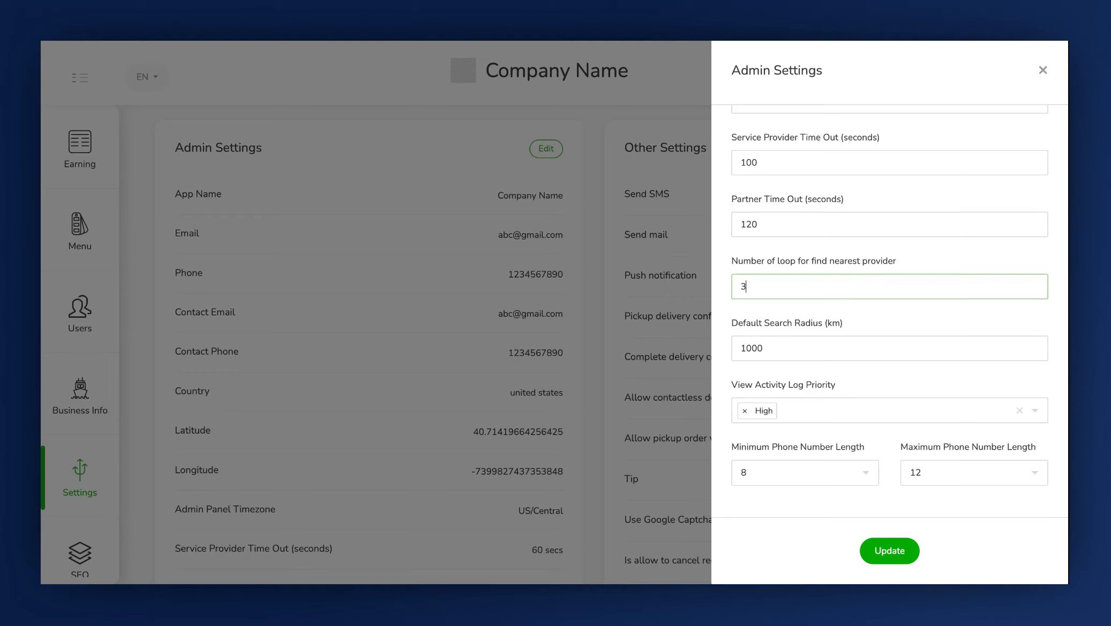
pyautogui.press('BackSpace')
pyautogui.write('4')
# Try editing the Default Search Radius, then discard the unsaved form changes
pyautogui.click(843, 349)
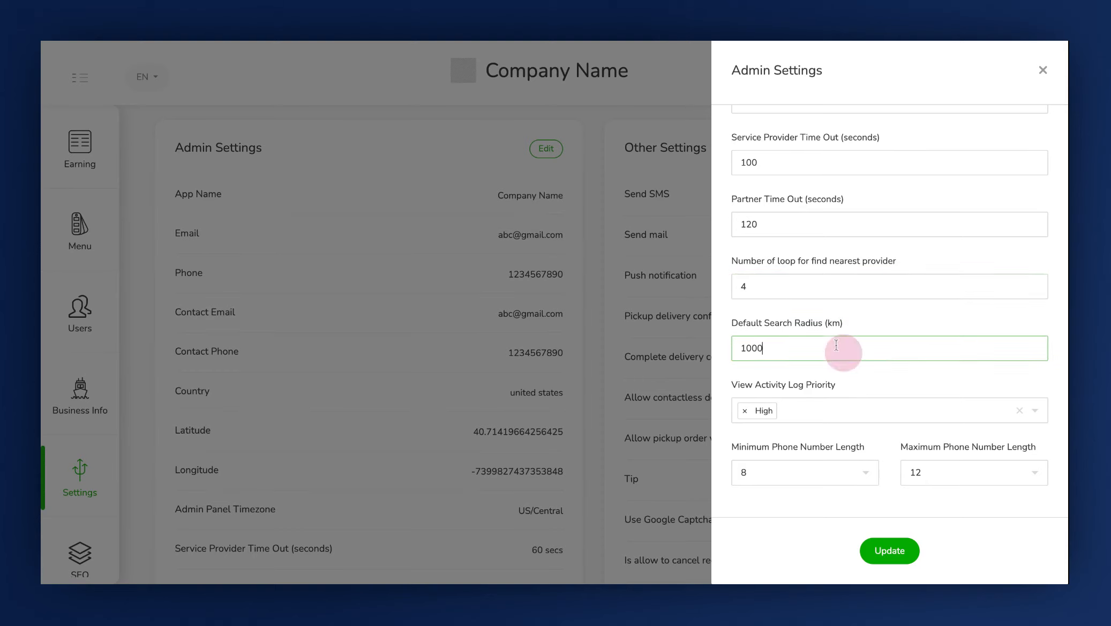
pyautogui.press('BackSpace')
pyautogui.press('BackSpace')
pyautogui.press('BackSpace')
pyautogui.write('0')
pyautogui.press('Escape')
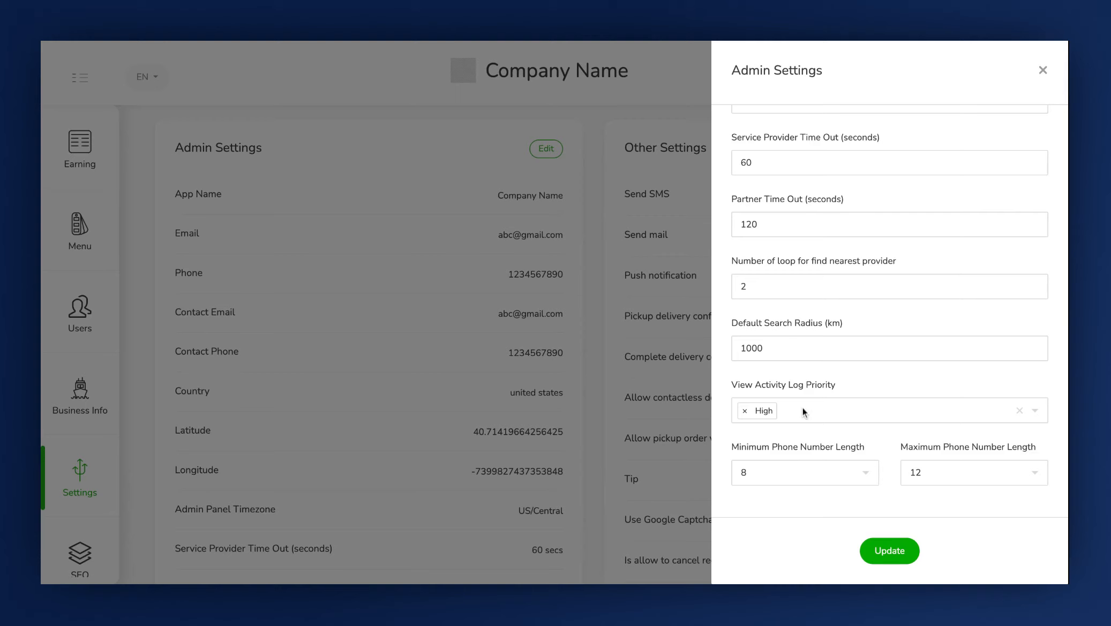
# Keep High as View Activity Log Priority and set the minimum phone number length to 7
pyautogui.click(803, 410)
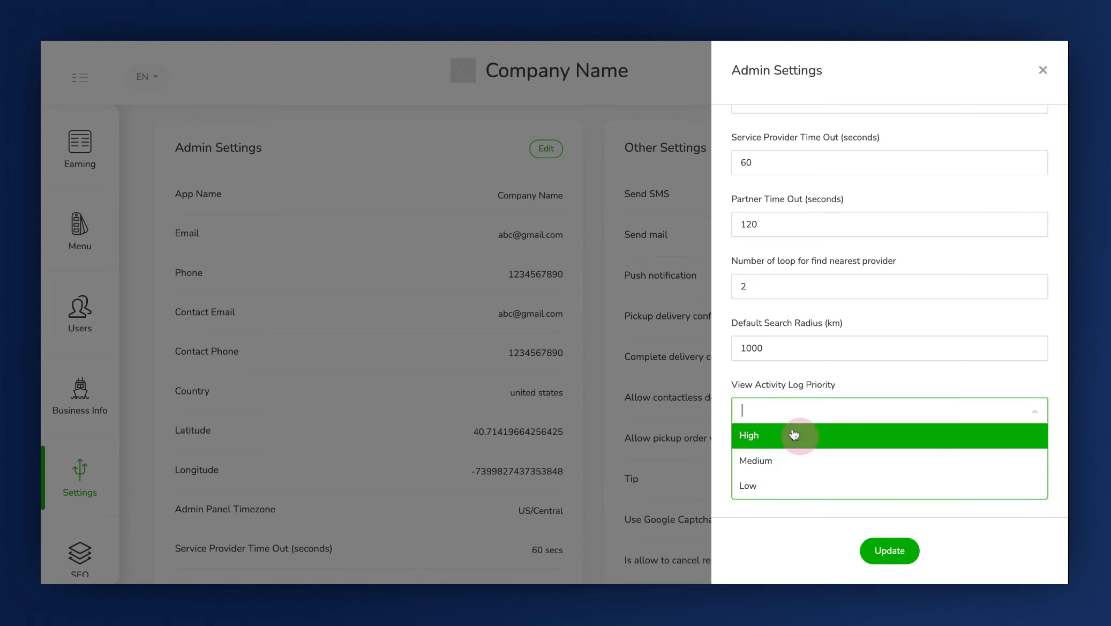
pyautogui.click(770, 443)
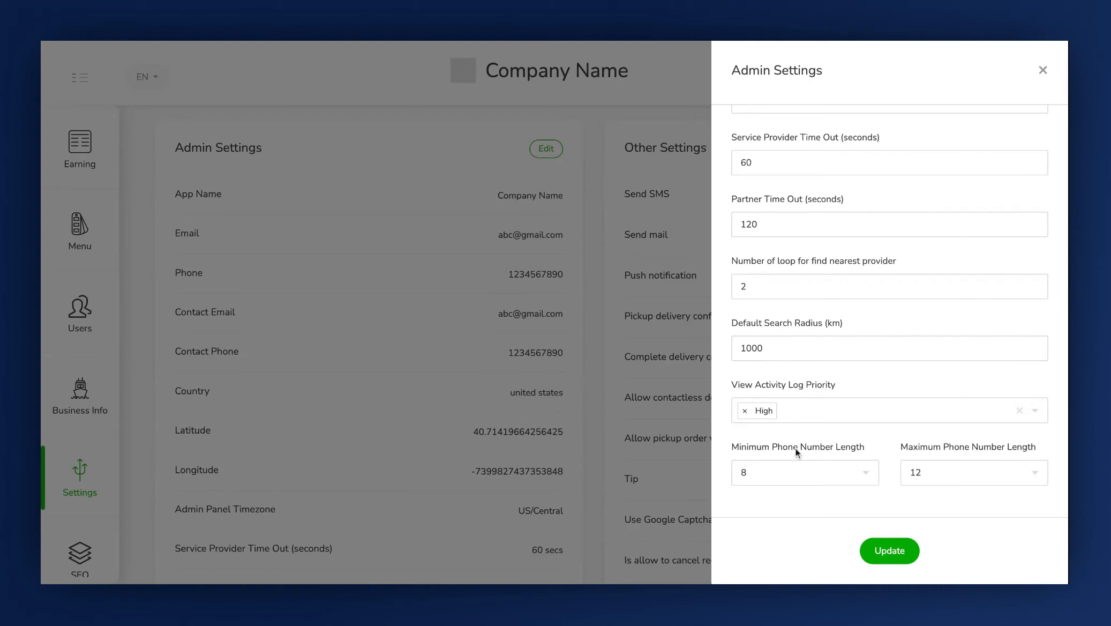
pyautogui.click(842, 474)
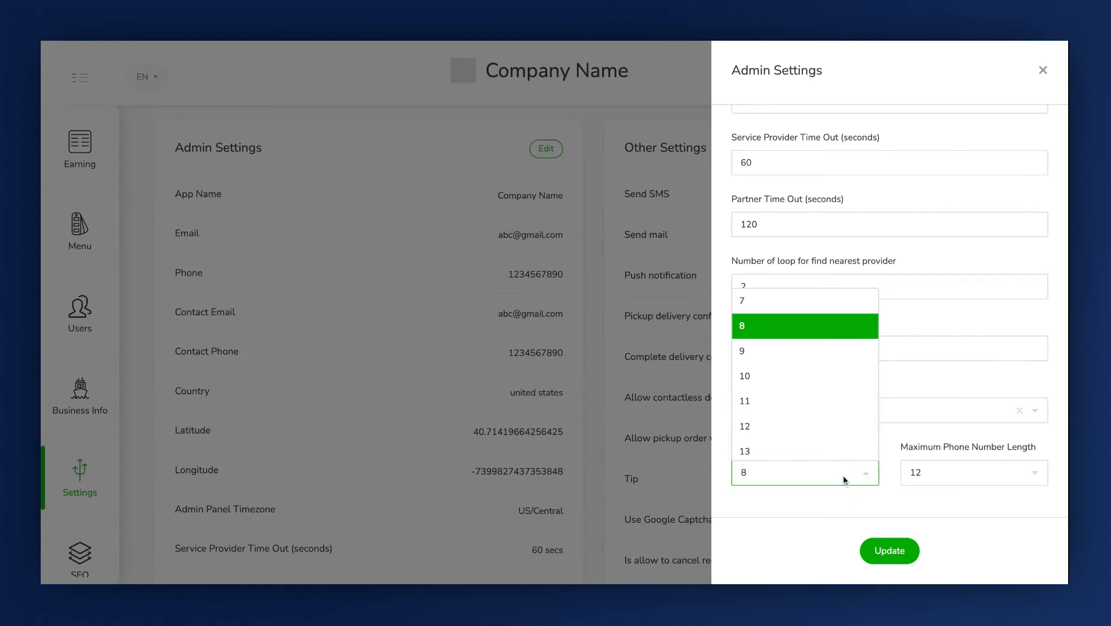
pyautogui.scroll(1, 803, 363)
pyautogui.scroll(-1, 803, 363)
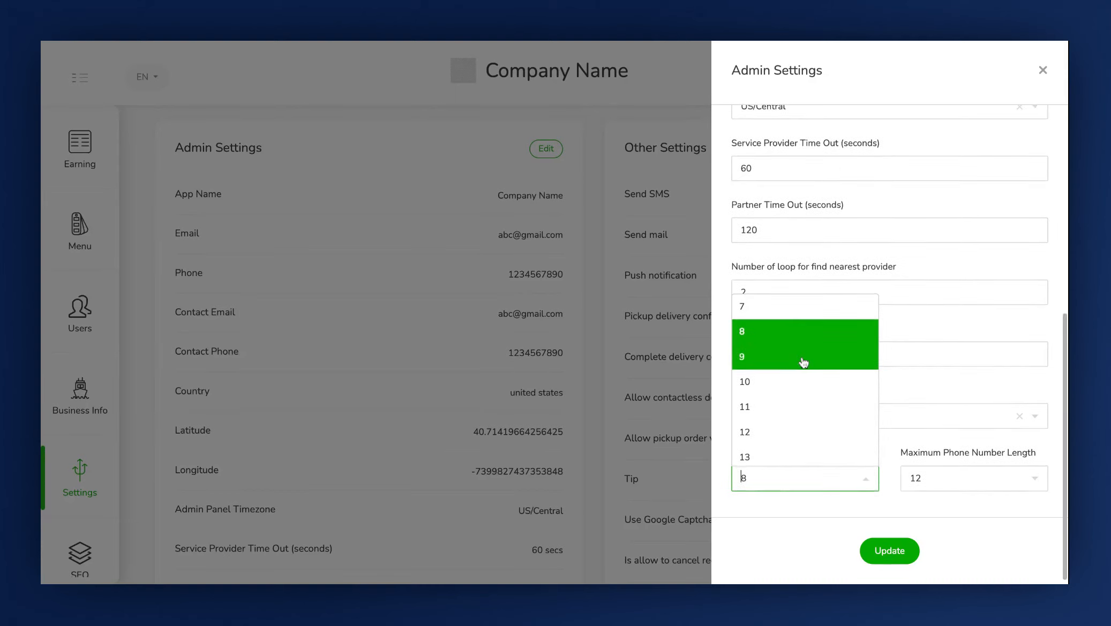
pyautogui.click(778, 316)
# Set the maximum phone number length to 13 and save the Admin Settings
pyautogui.click(913, 478)
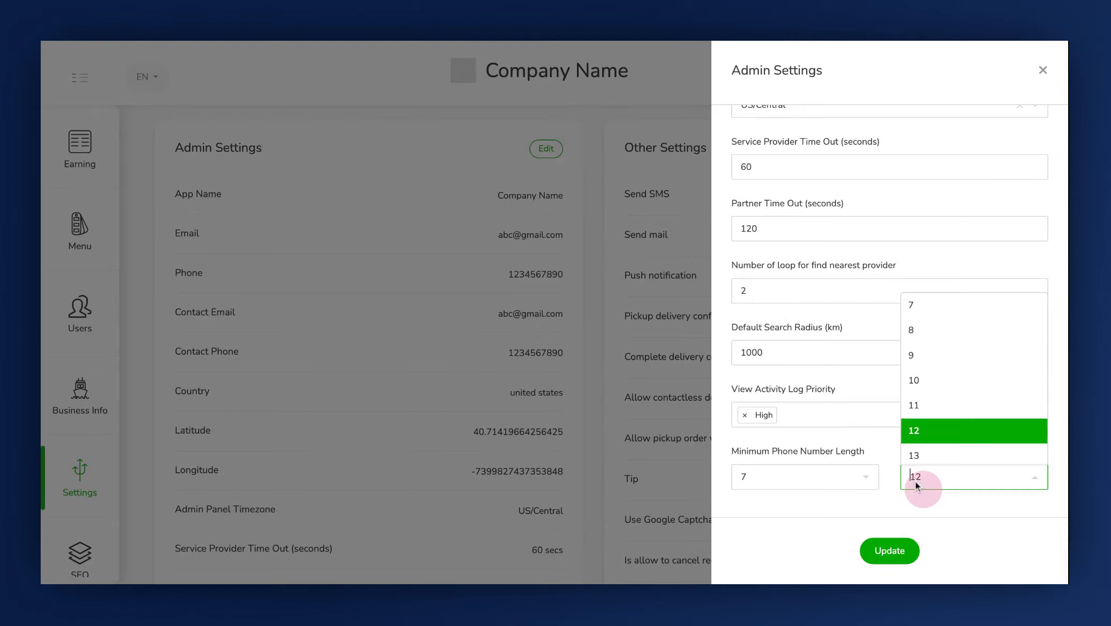
pyautogui.click(924, 453)
pyautogui.click(879, 557)
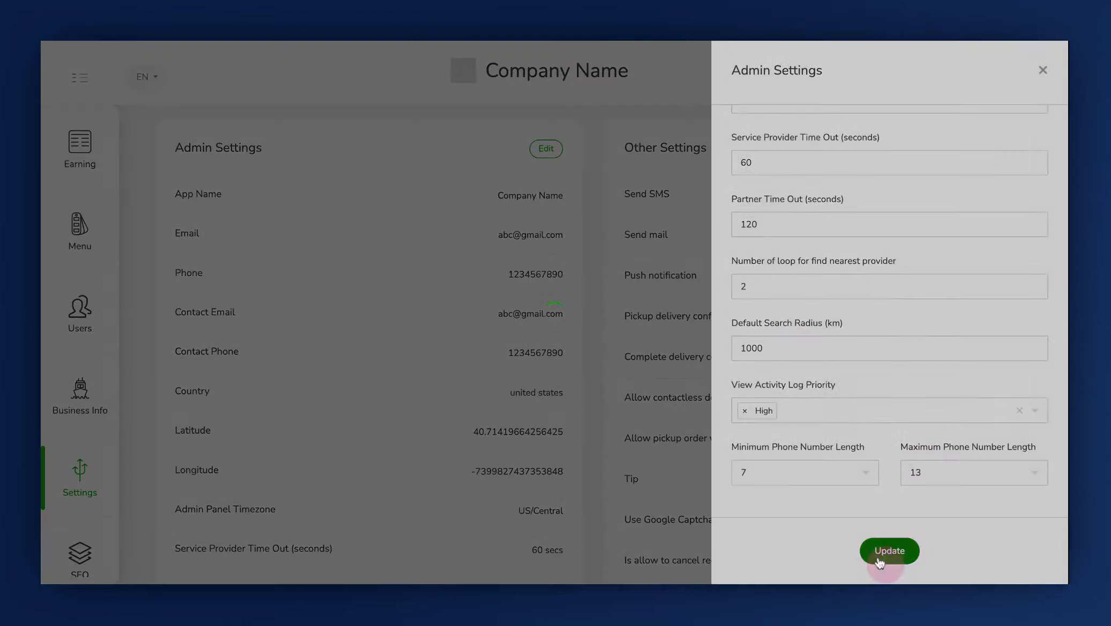
# Start editing the Other Settings section
pyautogui.scroll(-6, 487, 476)
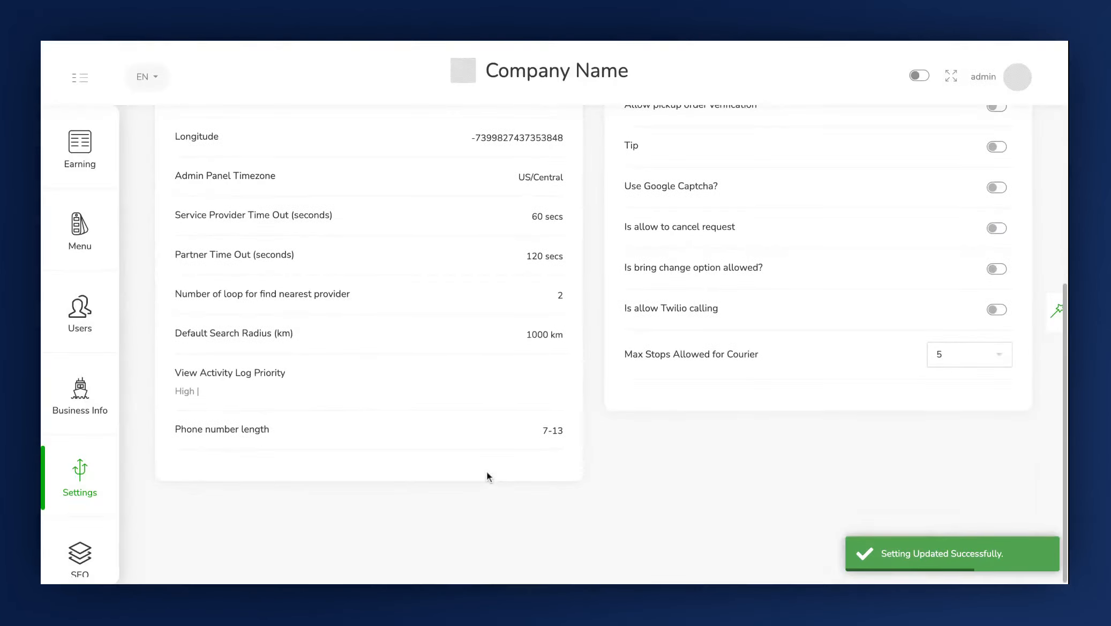
pyautogui.scroll(8, 487, 476)
pyautogui.scroll(-1, 694, 380)
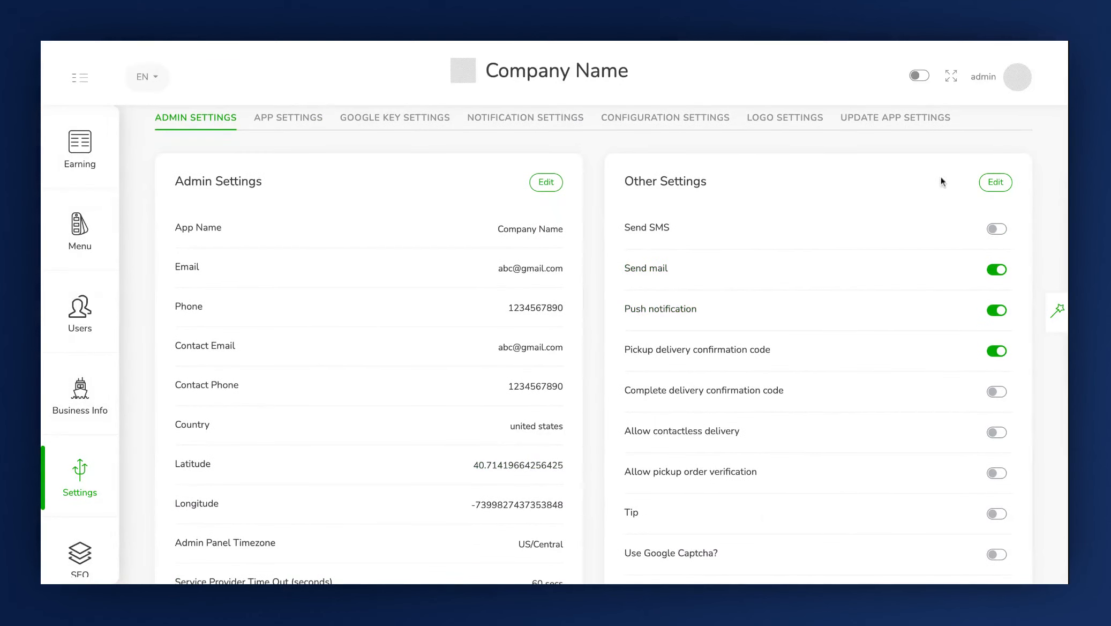
pyautogui.click(995, 182)
# Switch the Send SMS and Push notification toggles and switch each back again
pyautogui.click(1000, 237)
pyautogui.click(999, 231)
pyautogui.scroll(-1, 1001, 274)
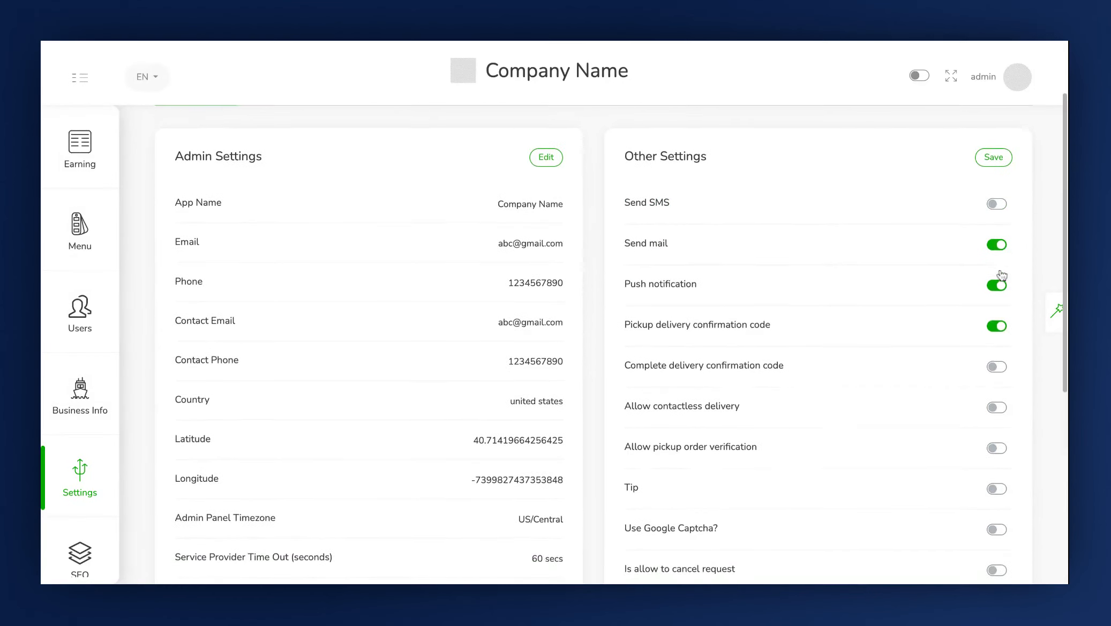
pyautogui.scroll(-1, 1001, 274)
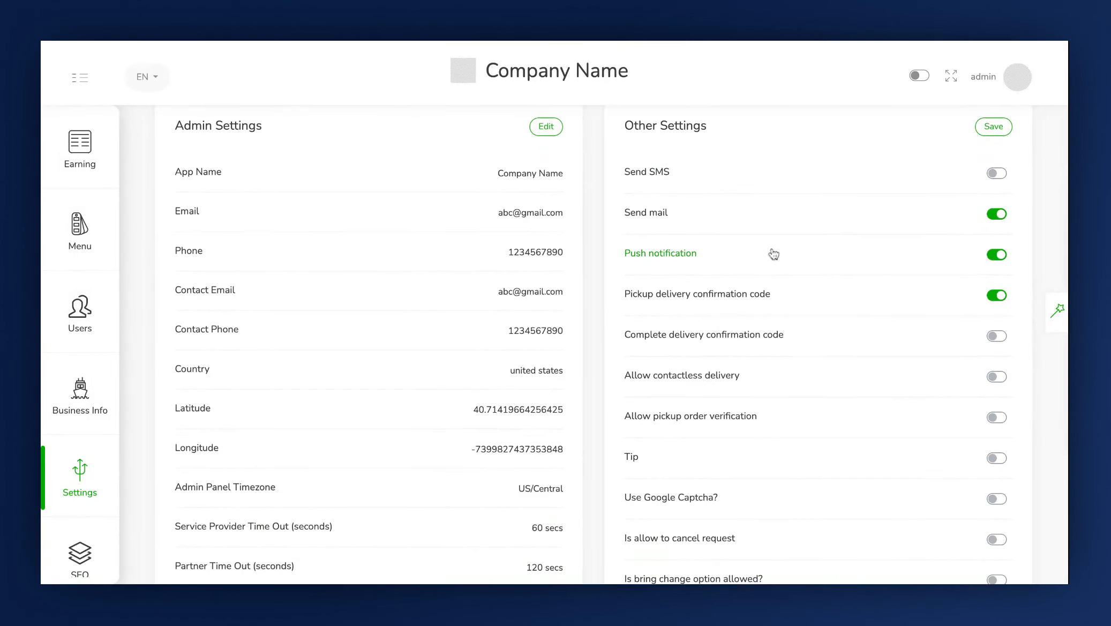
pyautogui.click(996, 260)
pyautogui.click(996, 255)
pyautogui.scroll(-1, 750, 297)
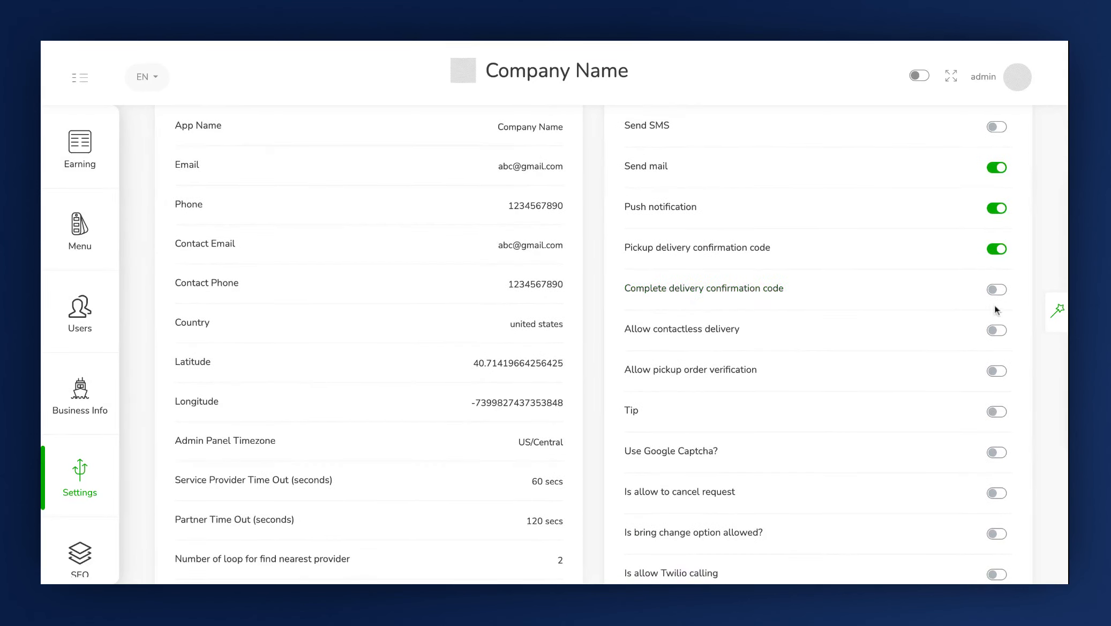
# Enable Complete delivery confirmation code and toggle Allow contactless delivery on and back off
pyautogui.click(996, 290)
pyautogui.scroll(-1, 632, 283)
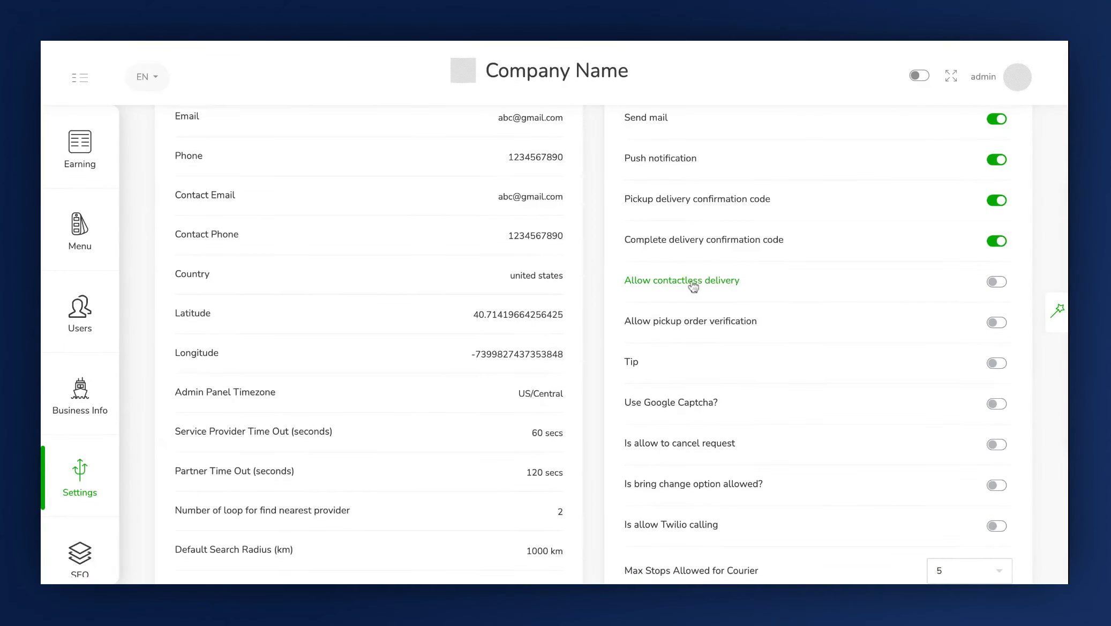
pyautogui.click(997, 288)
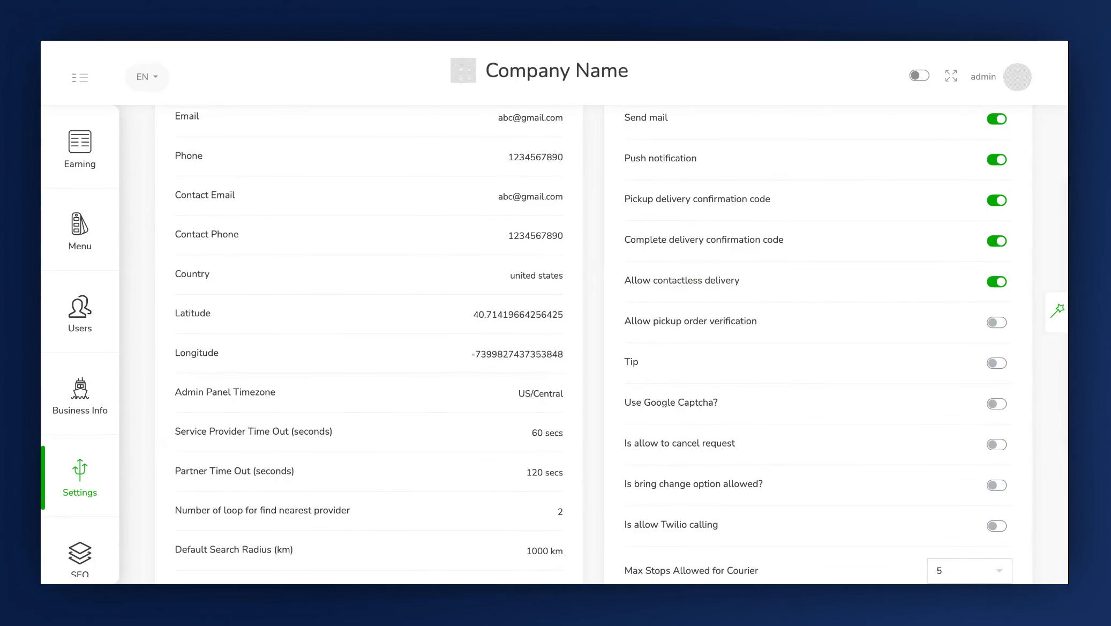
pyautogui.click(997, 281)
pyautogui.scroll(-1, 793, 306)
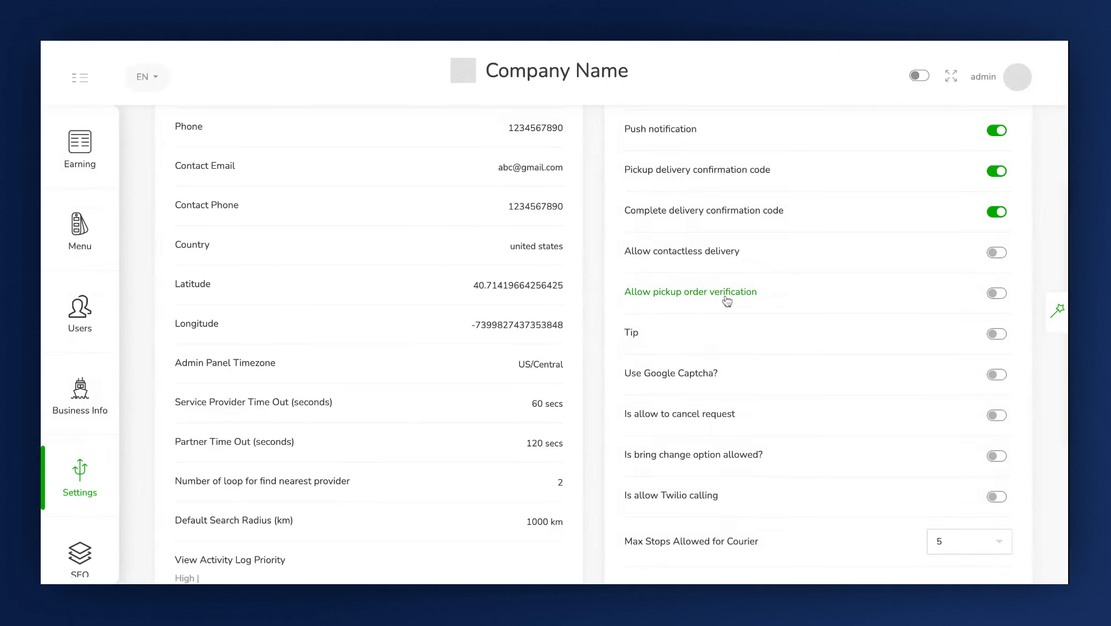
# Toggle Allow pickup order verification on and back off, then enable Tip
pyautogui.click(999, 294)
pyautogui.click(997, 293)
pyautogui.scroll(-1, 892, 285)
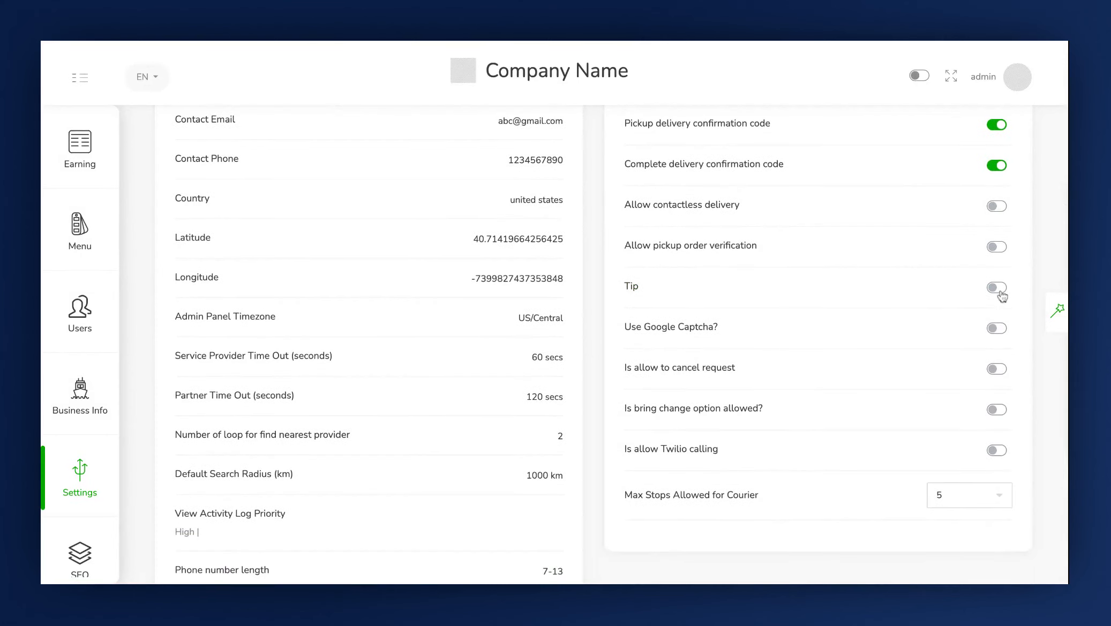
pyautogui.click(997, 287)
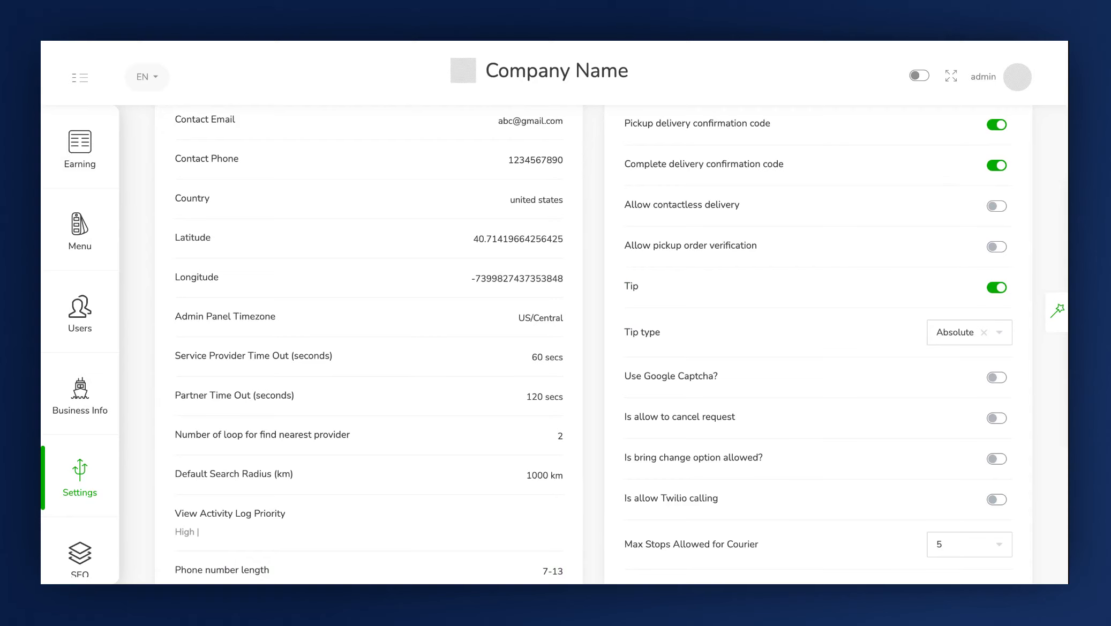
# Switch the Tip type to Percentage and then back to Absolute
pyautogui.click(975, 332)
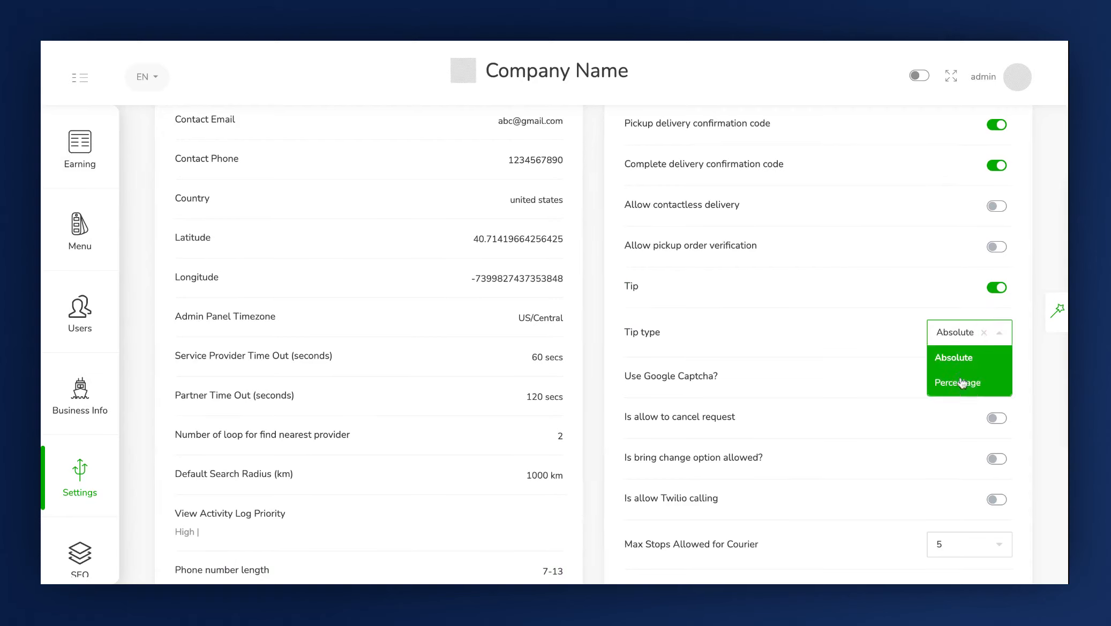
pyautogui.click(962, 382)
pyautogui.click(954, 335)
pyautogui.click(956, 357)
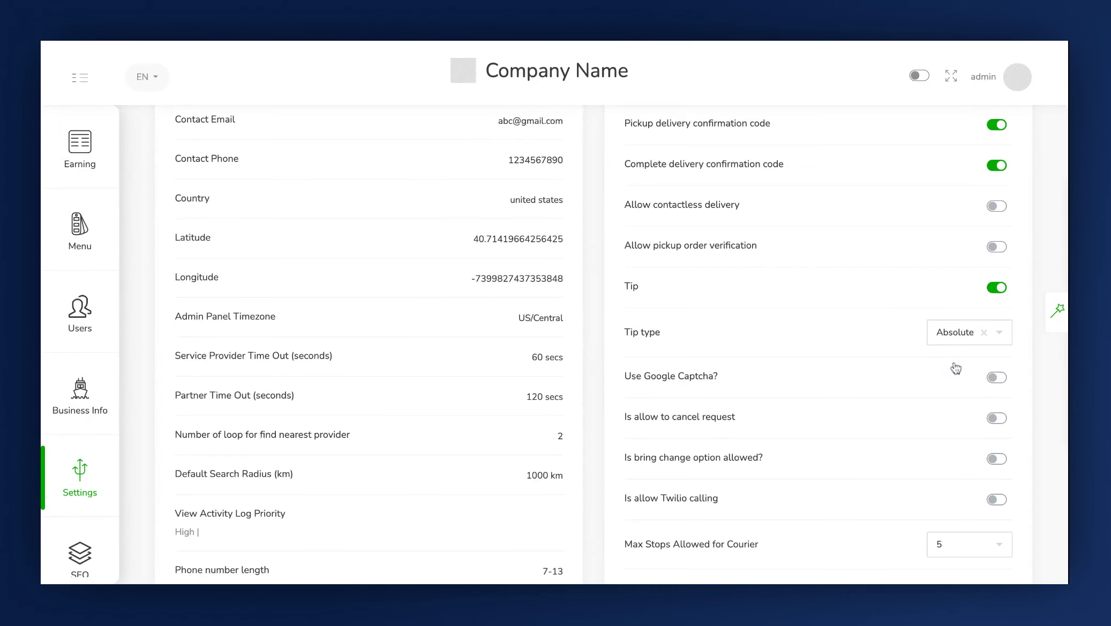
# Toggle Use Google Captcha? and Is allow to cancel request on and switch each back off
pyautogui.scroll(-1, 954, 367)
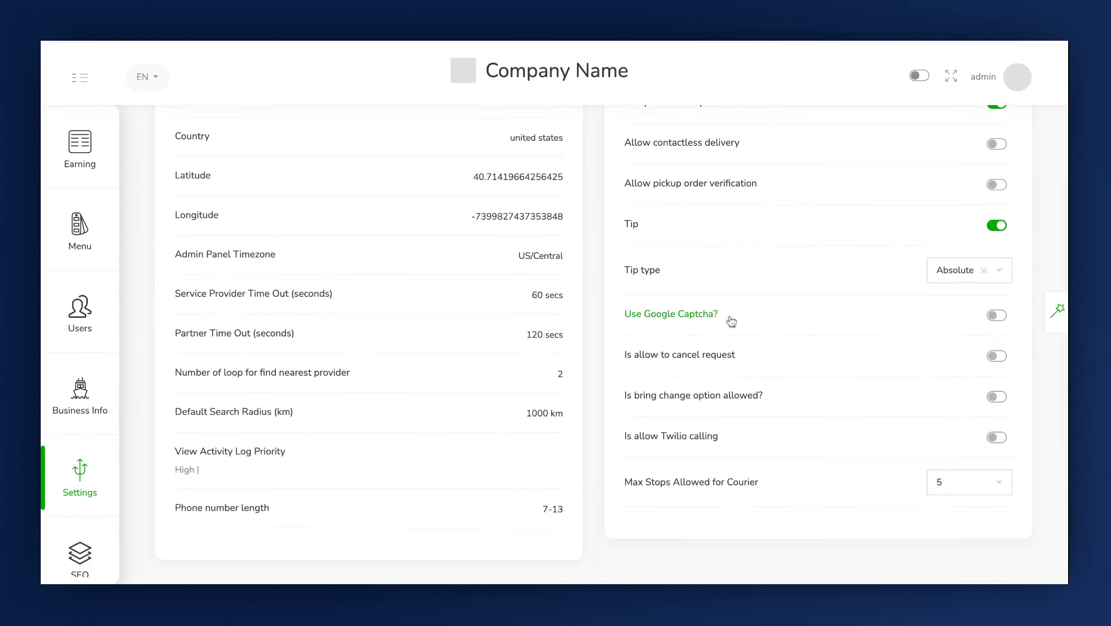
pyautogui.click(994, 317)
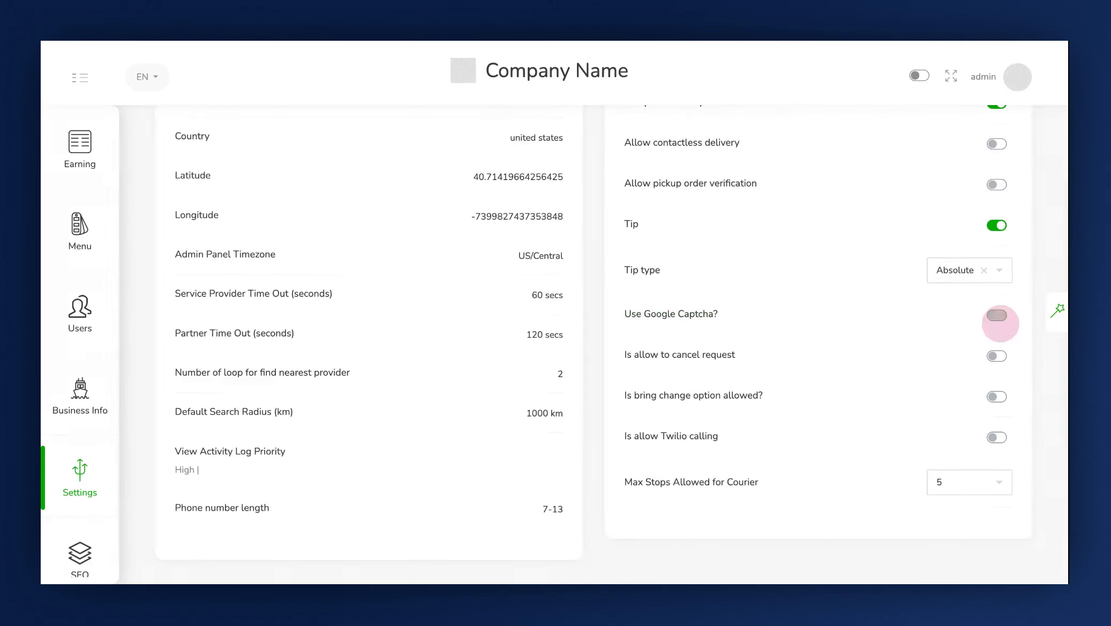
pyautogui.click(995, 314)
pyautogui.scroll(-2, 661, 311)
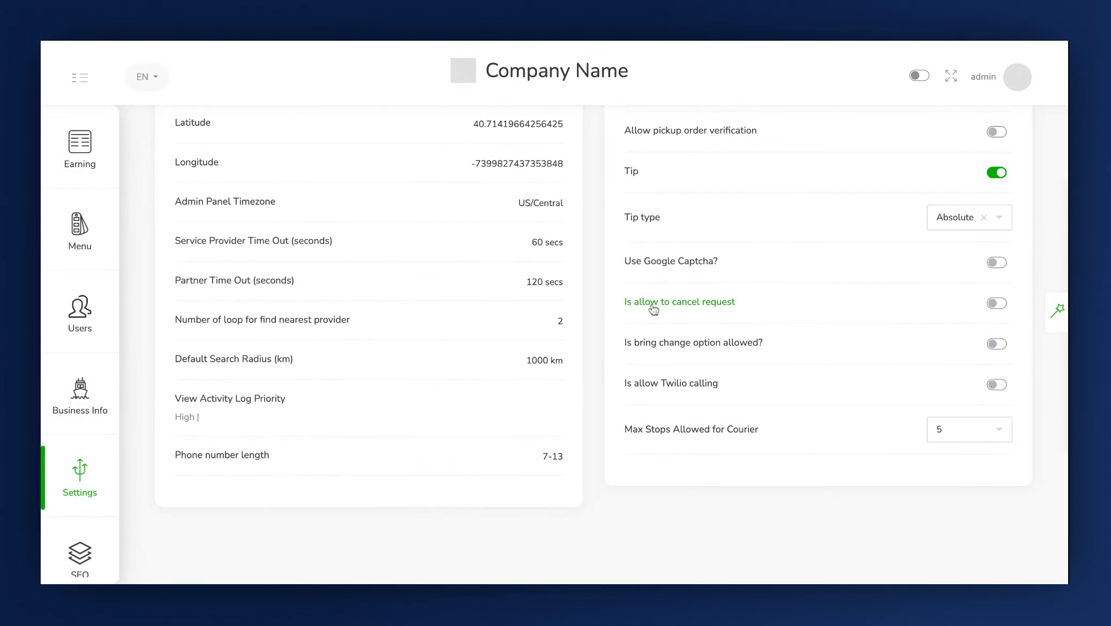
pyautogui.click(995, 303)
pyautogui.click(996, 303)
# Toggle Is bring change option allowed? and Is allow Twilio calling on and switch each back off
pyautogui.click(1001, 350)
pyautogui.click(1003, 349)
pyautogui.scroll(-1, 993, 367)
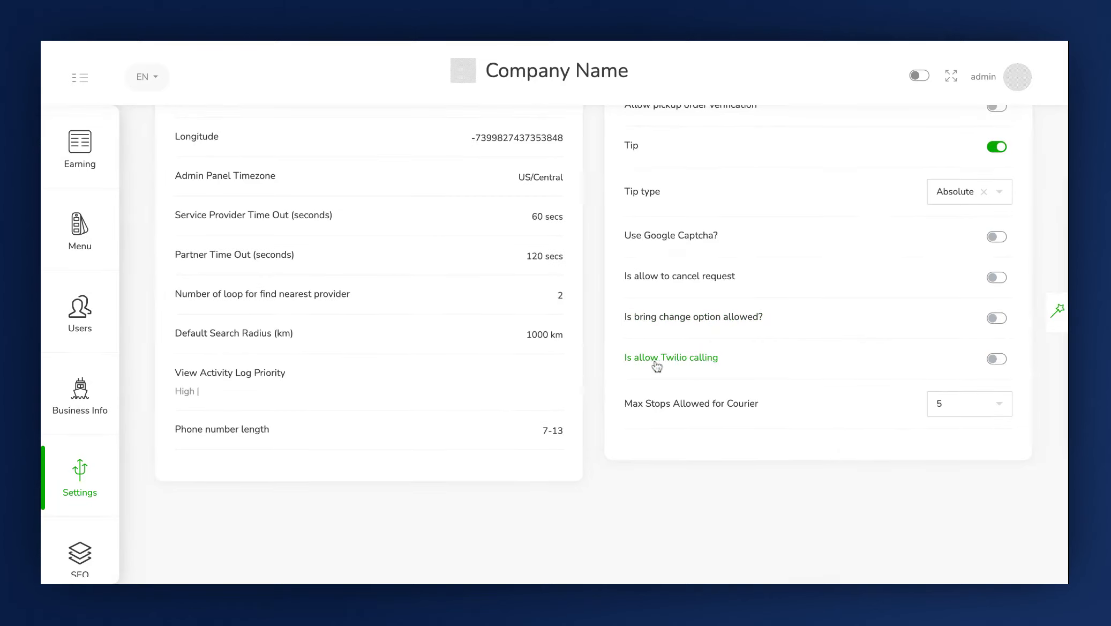
pyautogui.click(997, 360)
pyautogui.click(997, 359)
# Set Max Stops Allowed for Courier to 3 and save the Other Settings
pyautogui.click(946, 405)
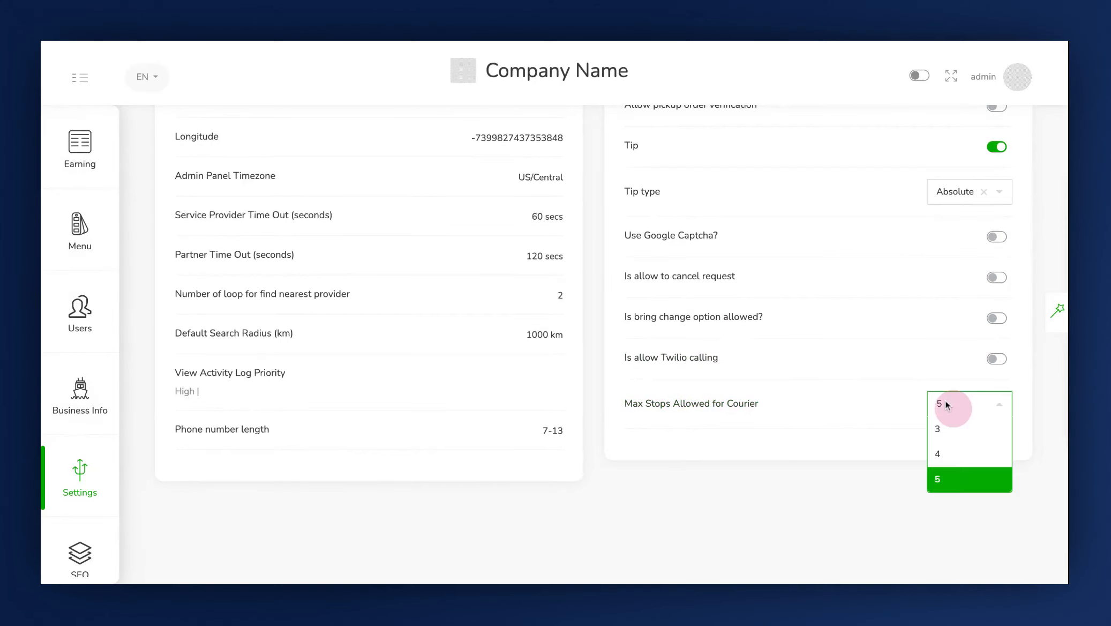
pyautogui.click(956, 434)
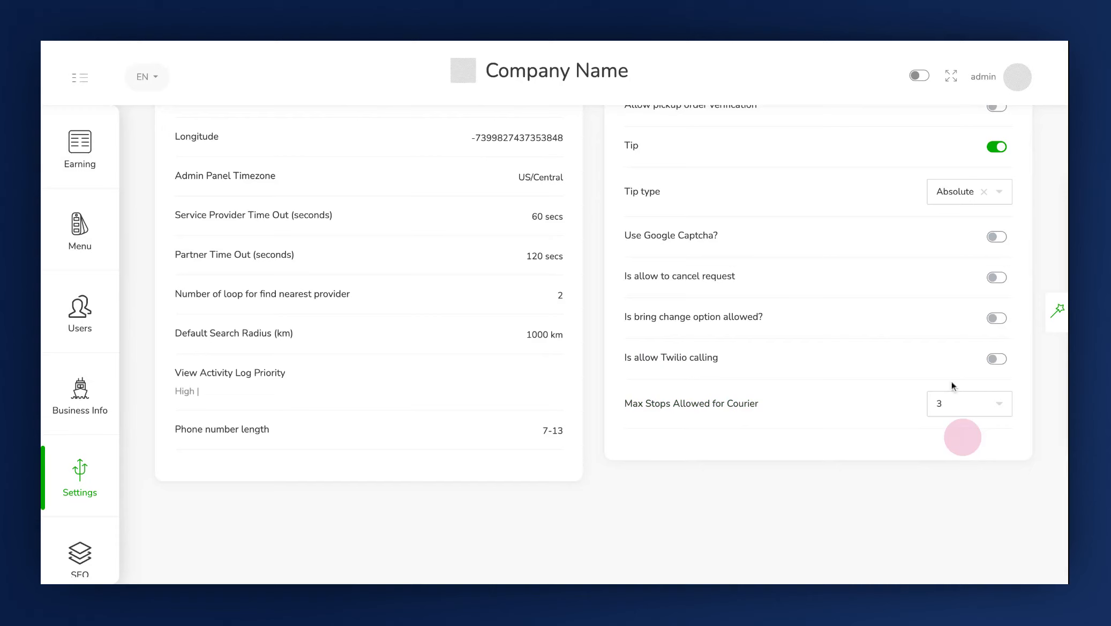
pyautogui.click(953, 408)
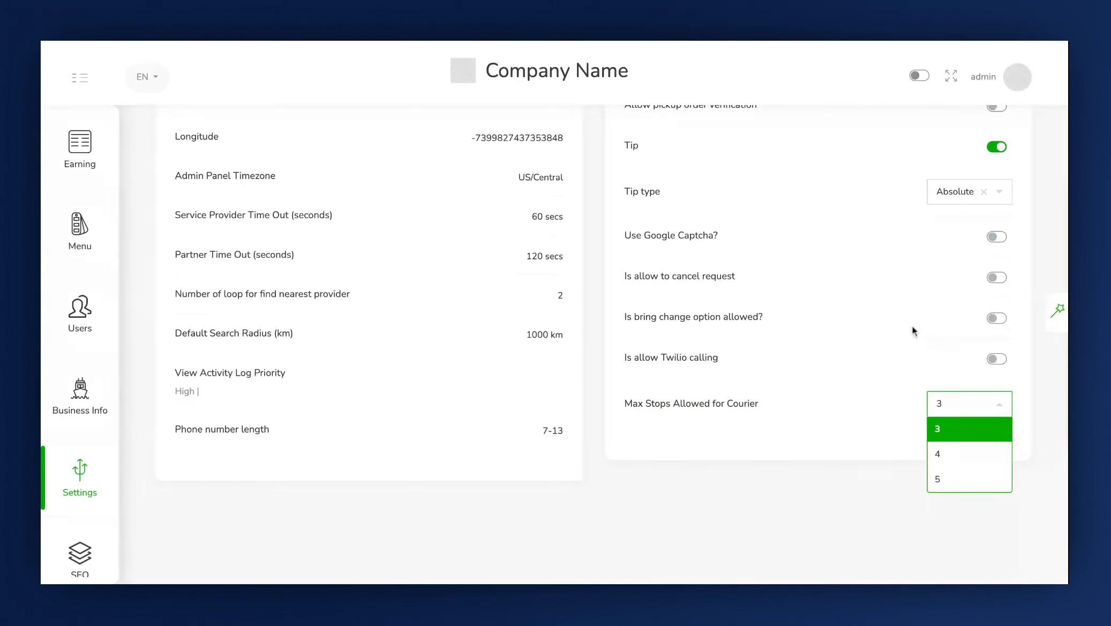
pyautogui.scroll(8, 911, 326)
pyautogui.click(995, 251)
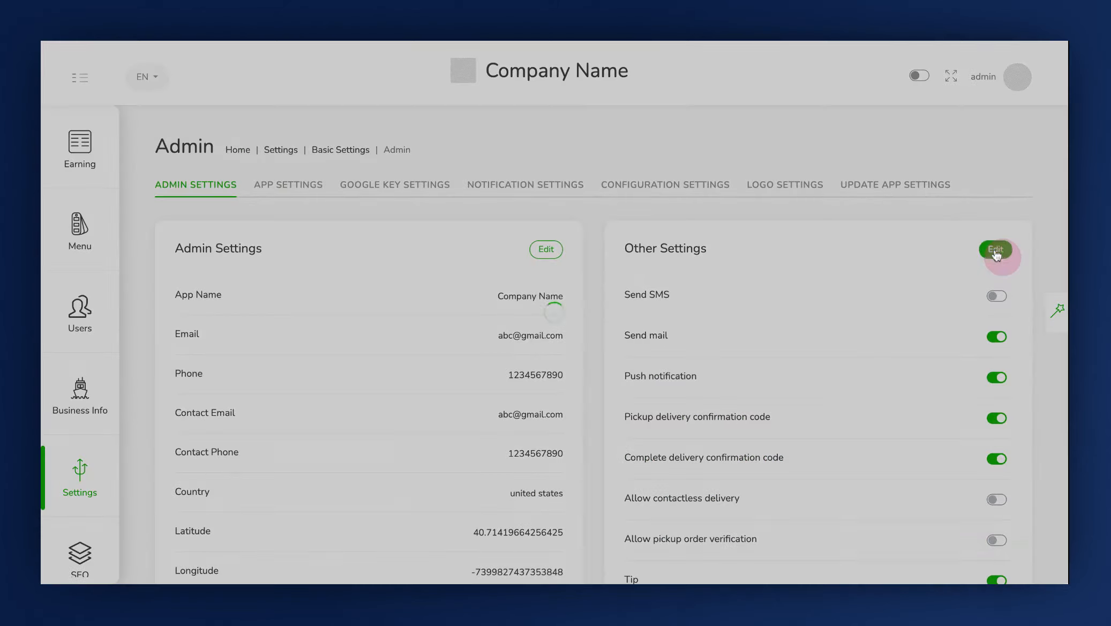
pyautogui.scroll(-8, 944, 341)
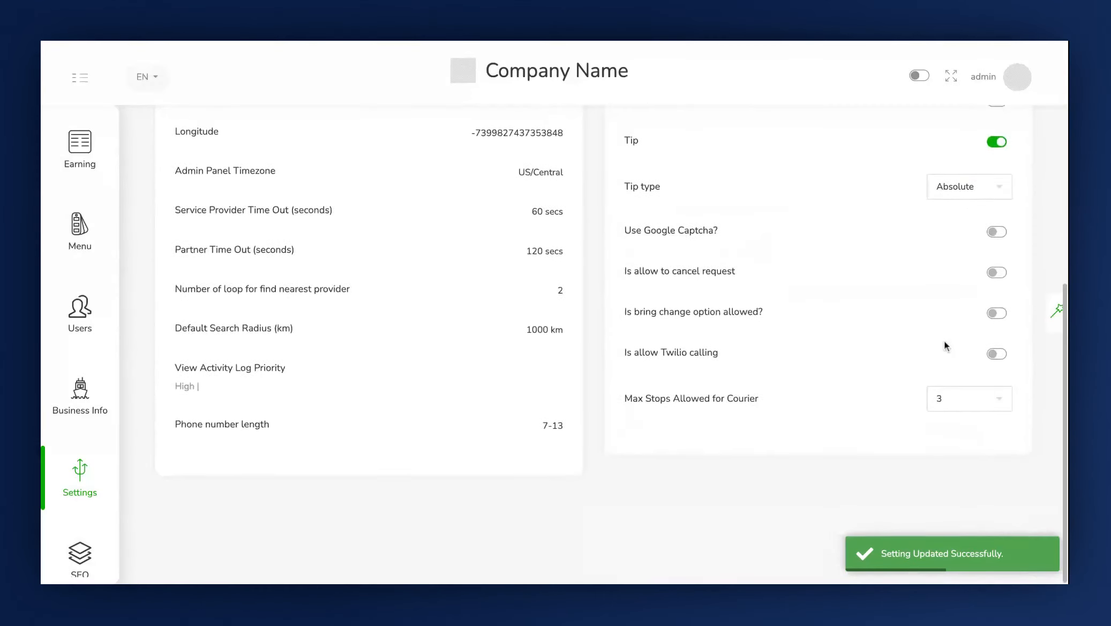
pyautogui.scroll(8, 943, 340)
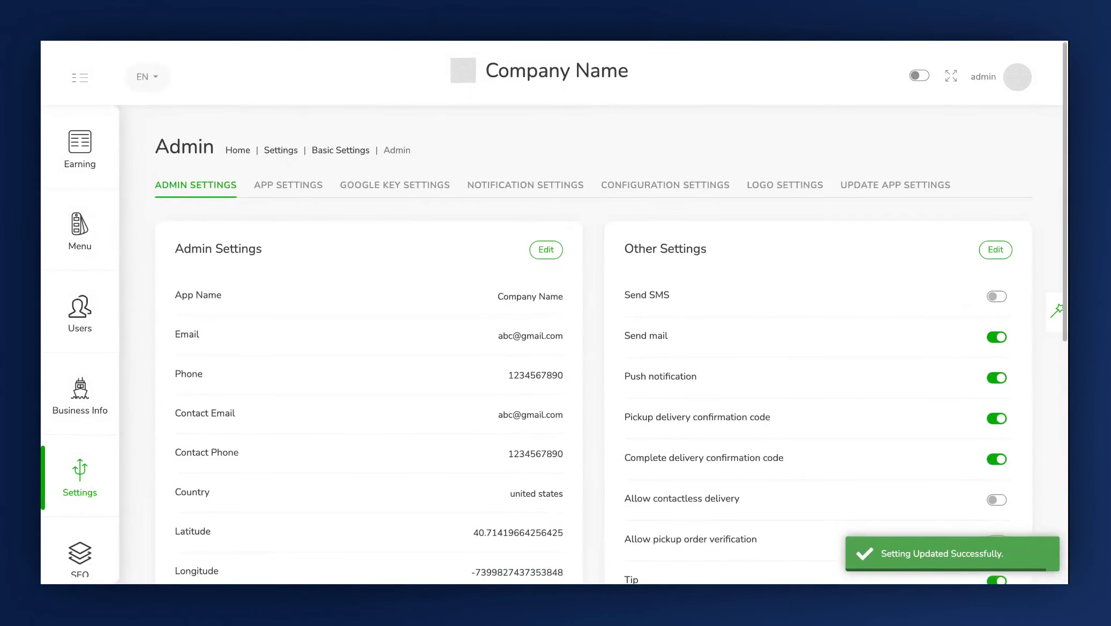
pyautogui.scroll(-5, 813, 319)
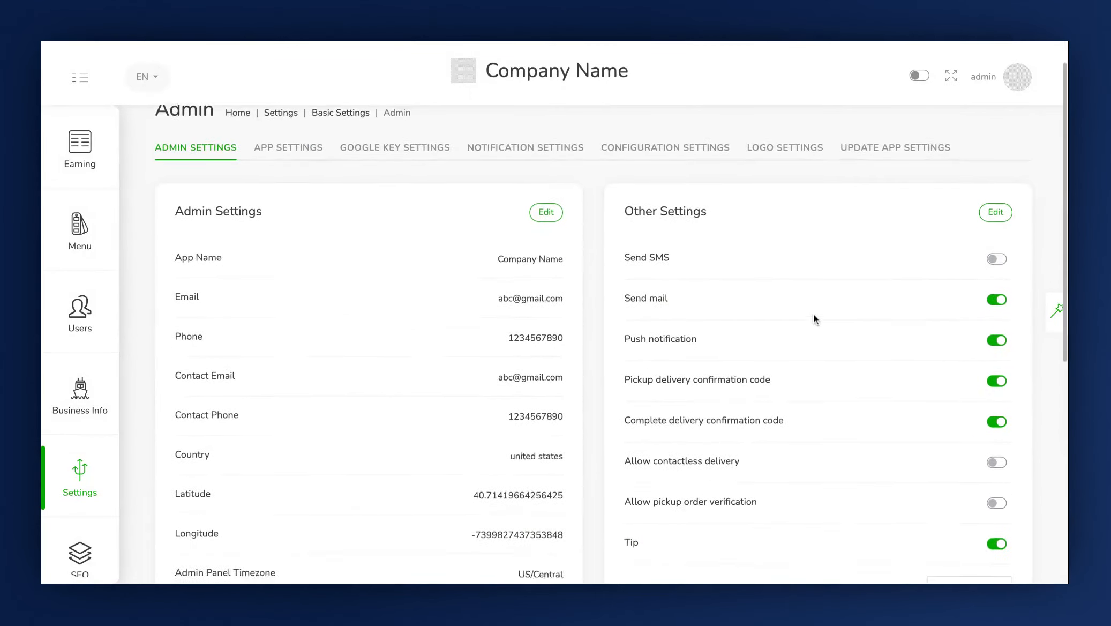
pyautogui.scroll(6, 813, 319)
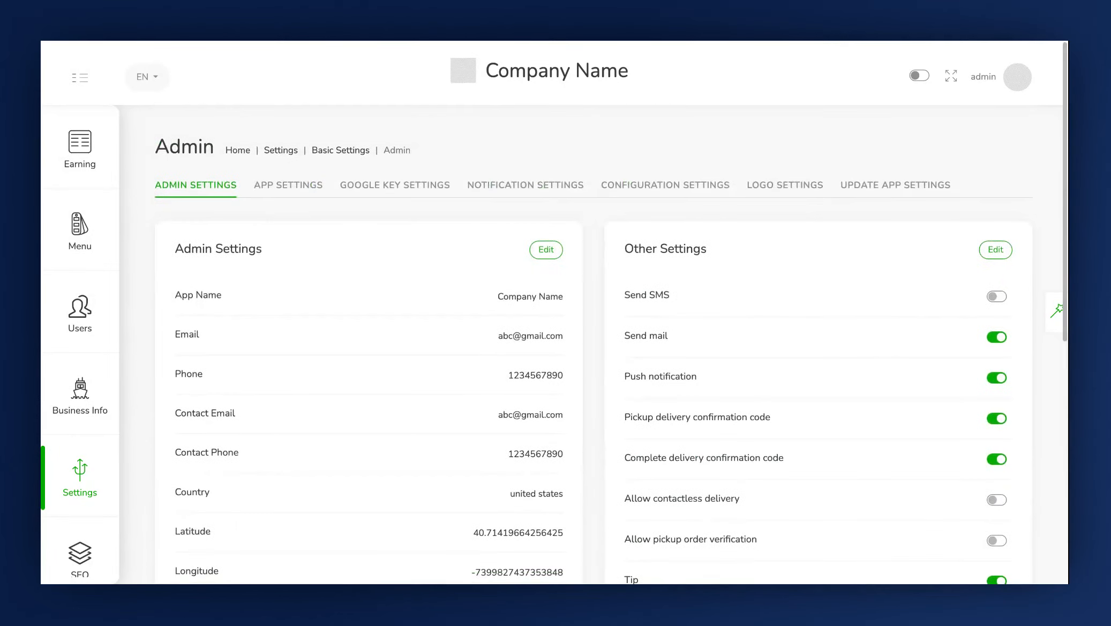